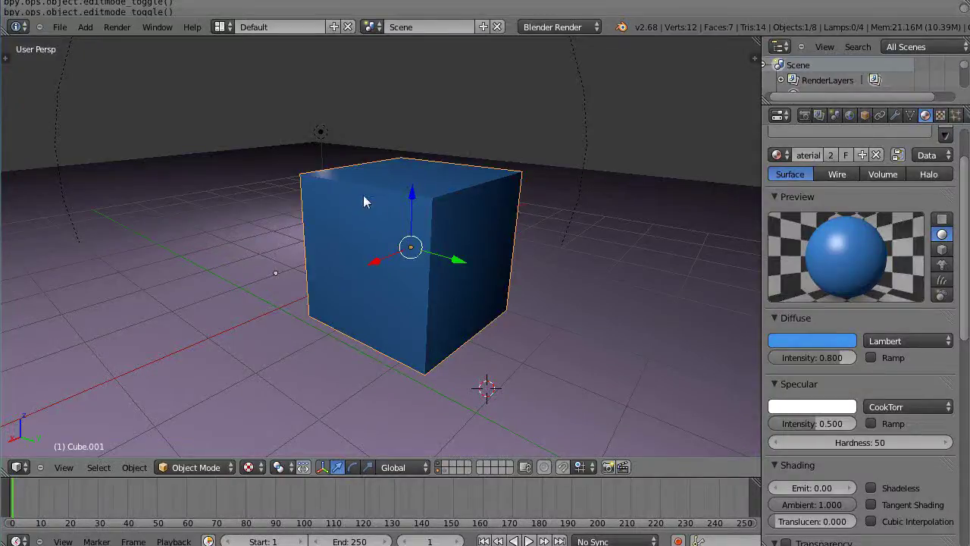
Render the scene with the closed blue cube, then return to the 3D view.
middle_drag(368, 174, 336, 210)
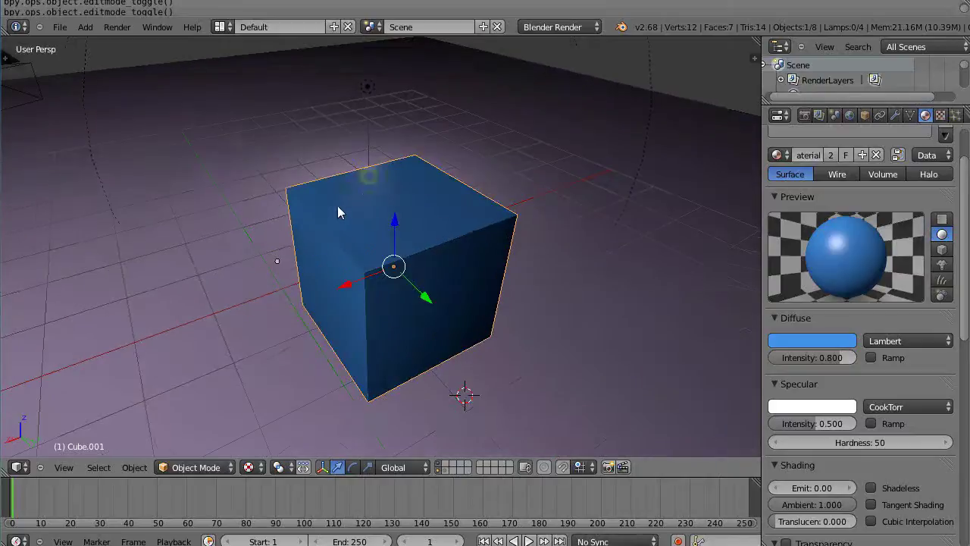
middle_drag(374, 235, 421, 177)
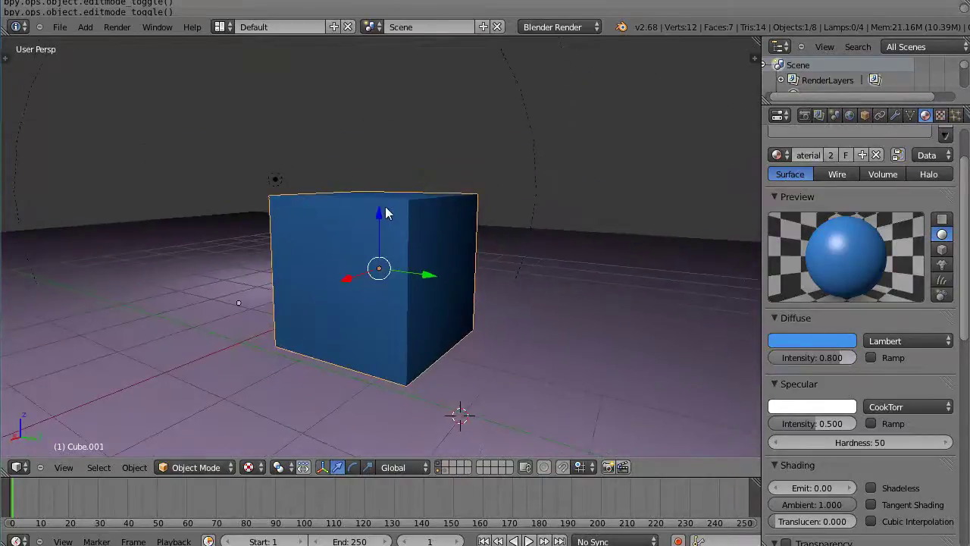
middle_drag(387, 222, 383, 226)
scroll(377, 241, up, 1)
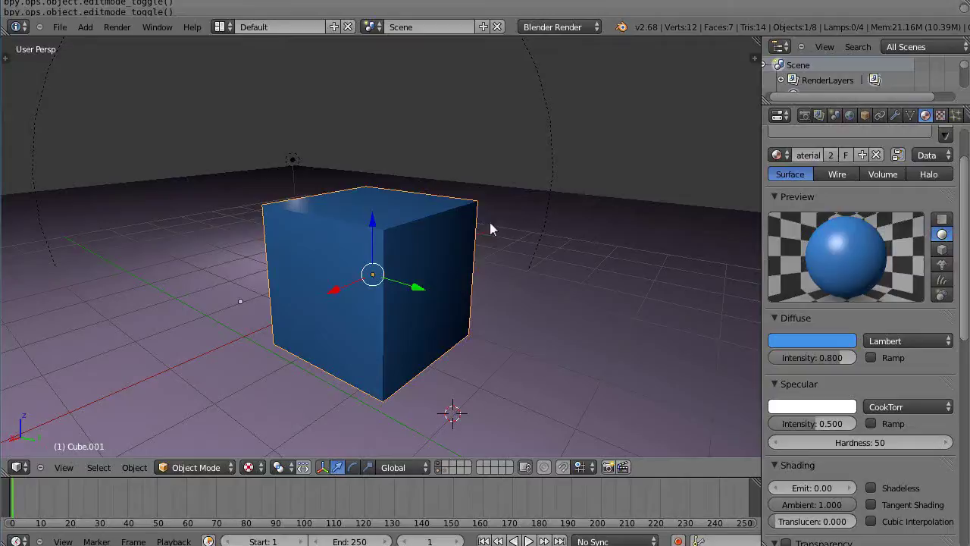
middle_drag(395, 277, 384, 278)
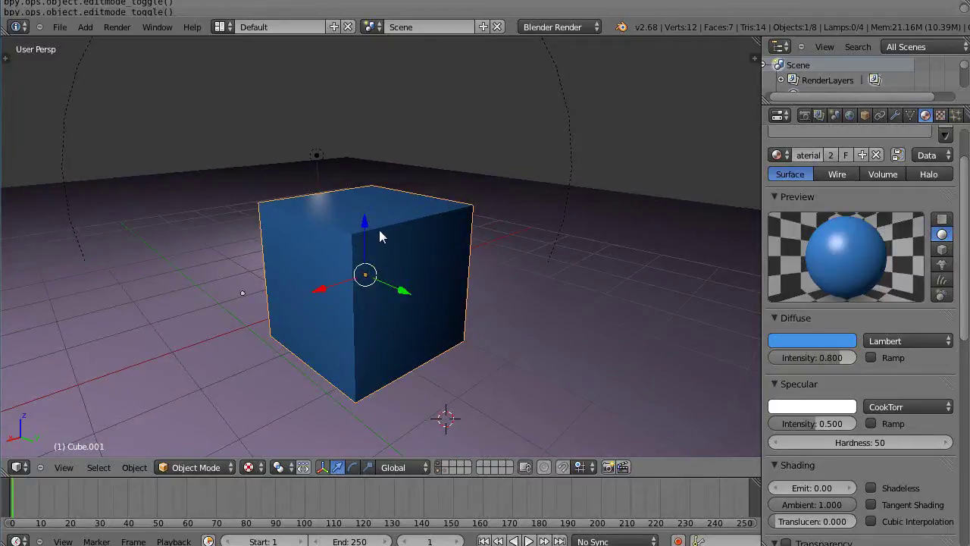
key(F12)
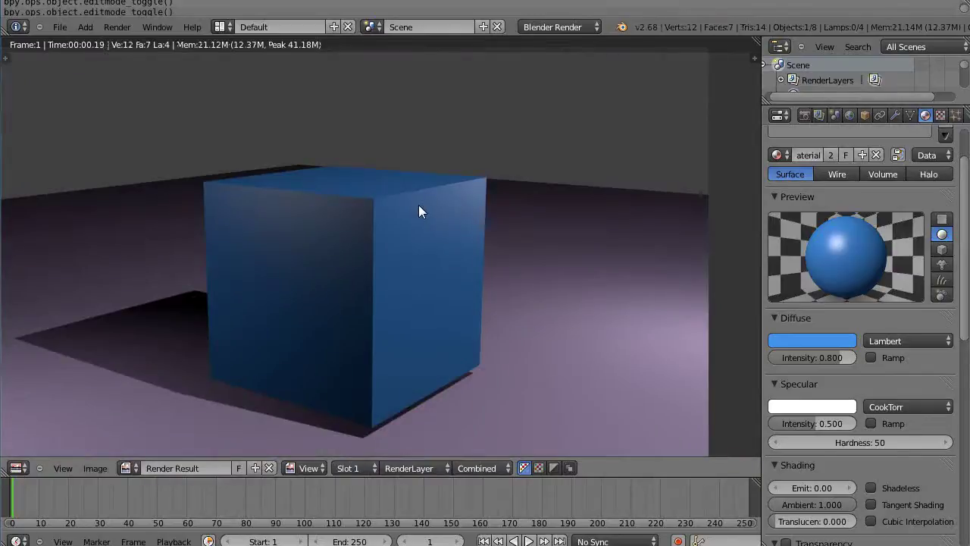
key(Escape)
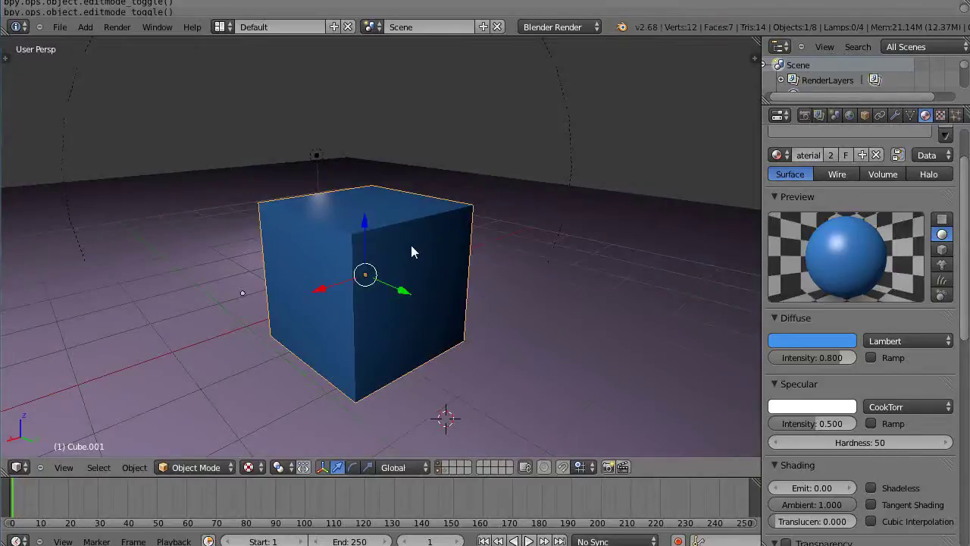
Delete one vertical side face of the cube with the Only Faces option, keeping its edges.
middle_drag(411, 249, 360, 264)
key(Tab)
right_click(323, 269)
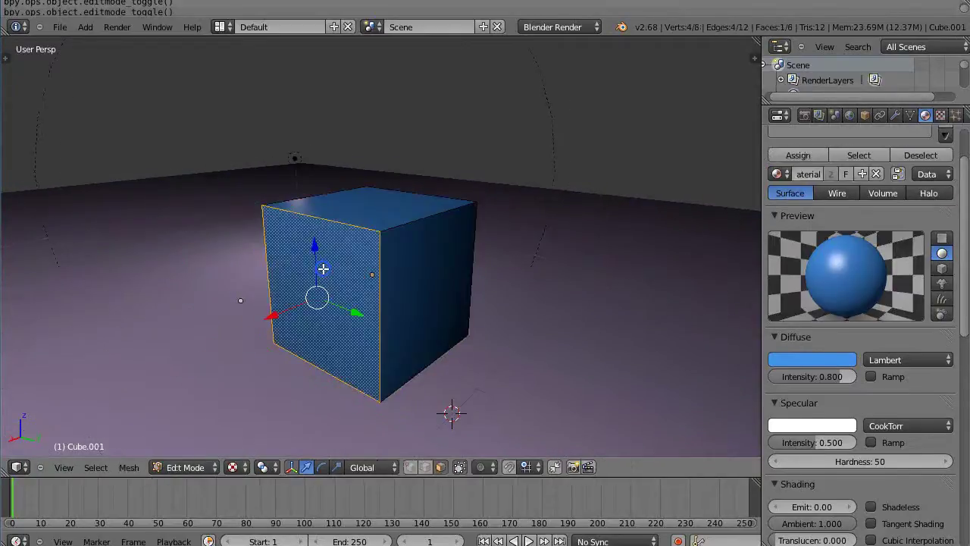
key(x)
click(270, 268)
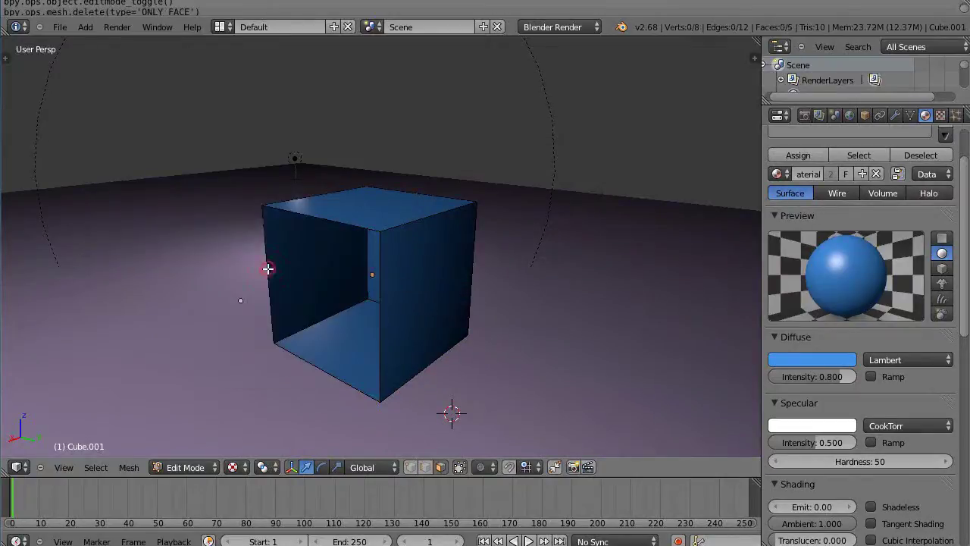
Render the open cube to examine its interior faces, then close the render.
middle_drag(325, 279, 373, 273)
key(F12)
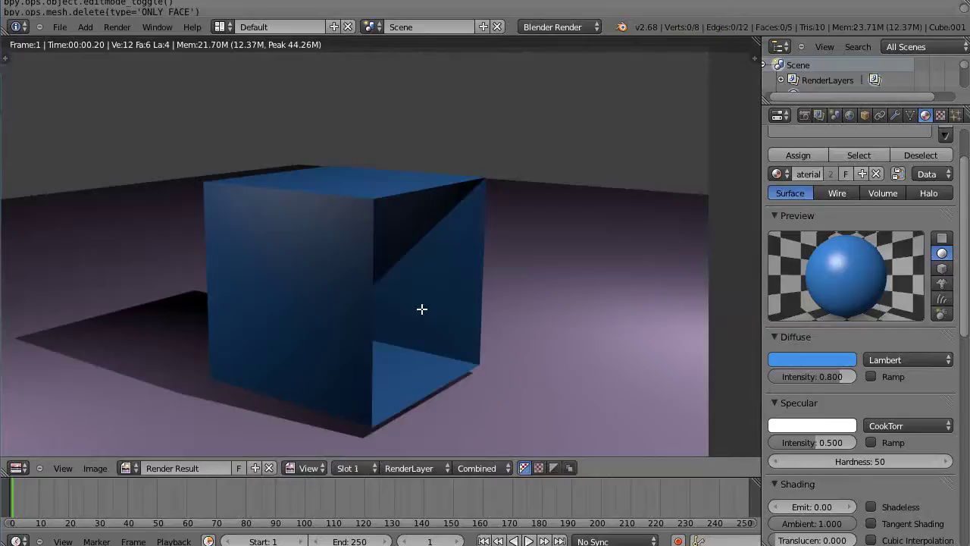
key(Escape)
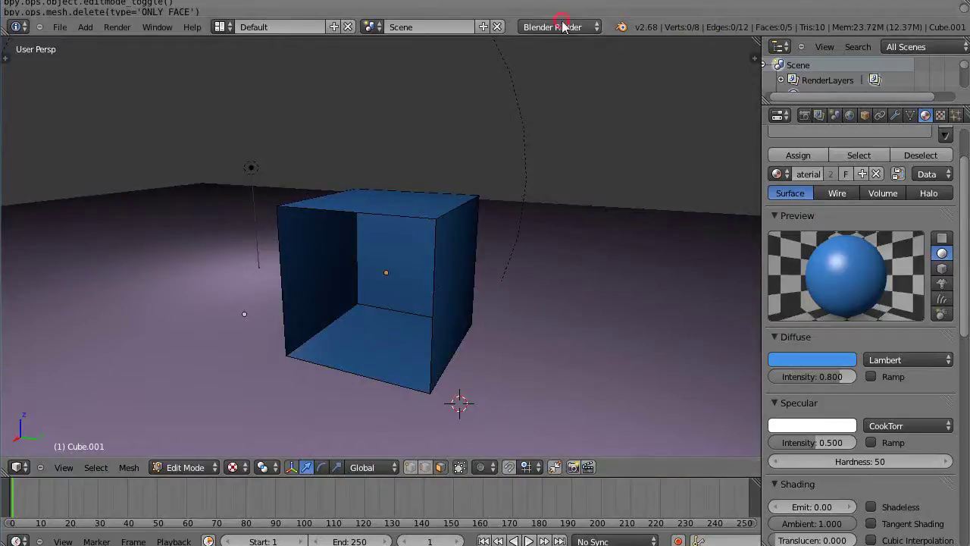
Switch the render engine to Blender Game and test-run the game from Object Mode to check the open cube.
click(566, 26)
click(558, 60)
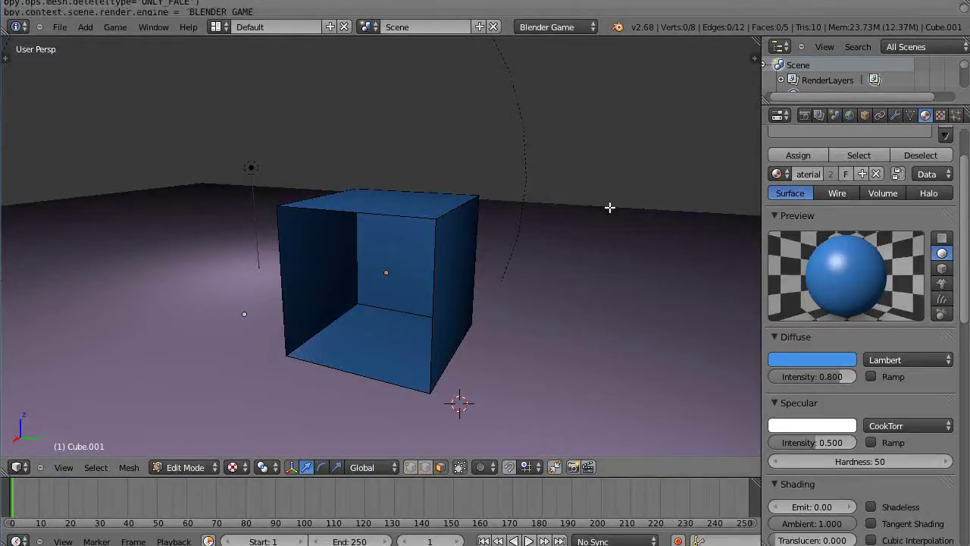
key(p)
key(Tab)
key(p)
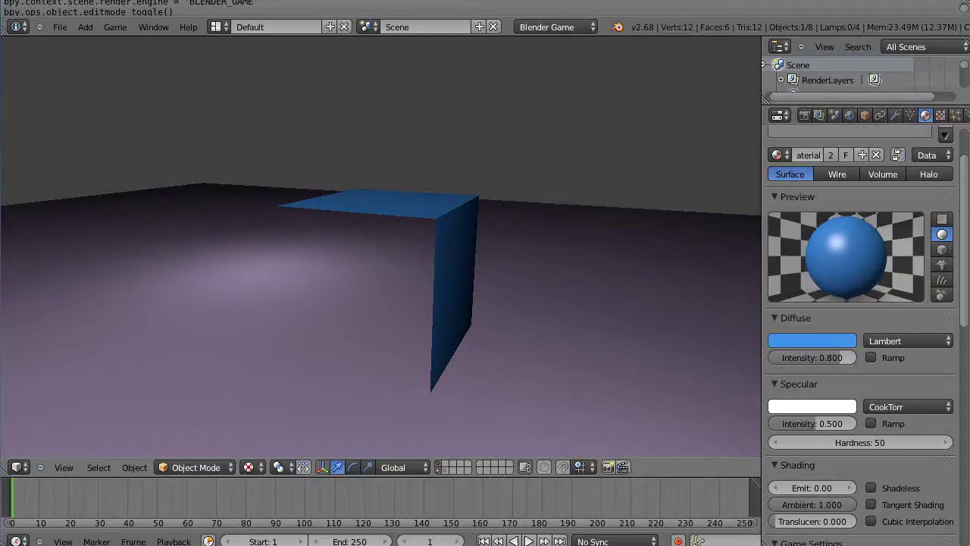
key(Escape)
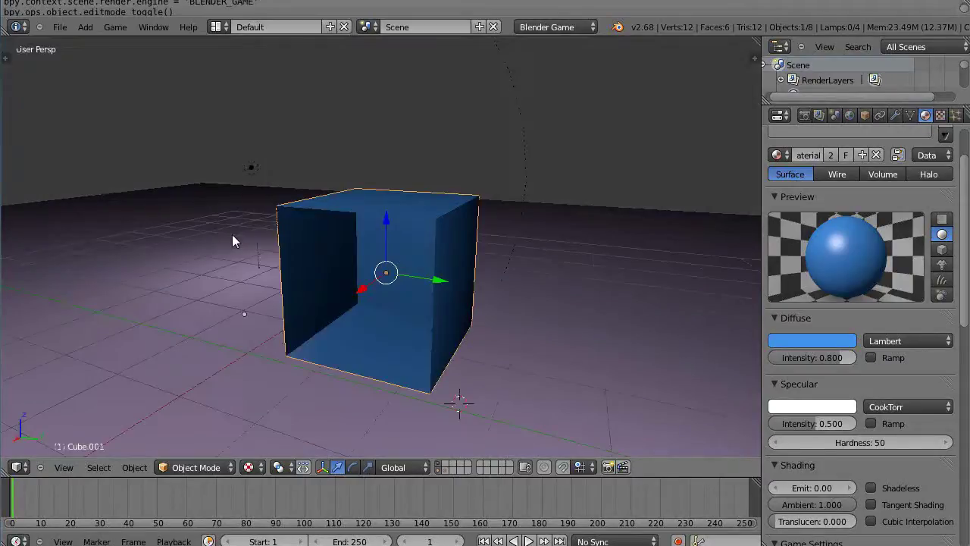
Duplicate all faces of the open cube in place and scale the copy down to about 0.99.
middle_drag(245, 243, 219, 232)
scroll(260, 279, up, 2)
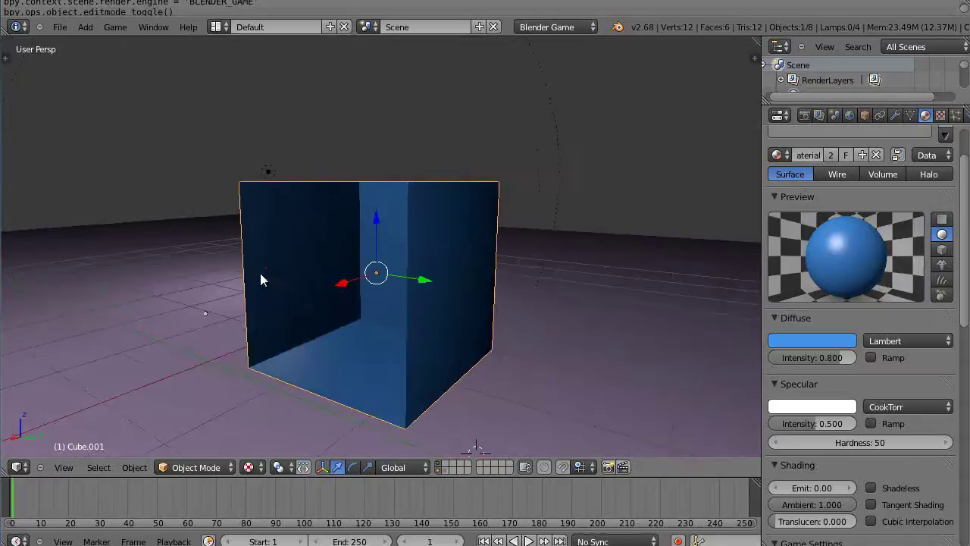
scroll(260, 279, down, 1)
mouse_move(270, 274)
middle_down()
mouse_move(283, 284)
mouse_move(285, 275)
middle_up()
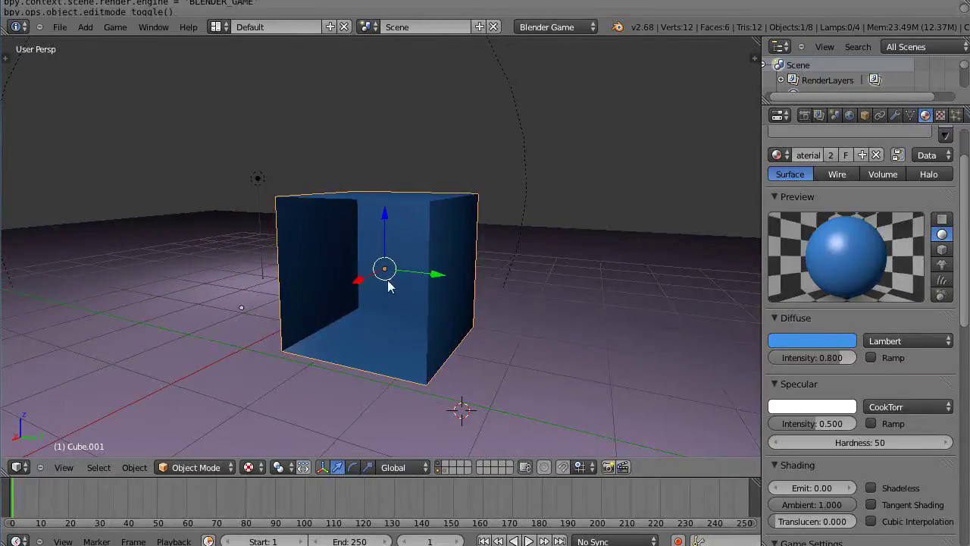
key(Tab)
middle_drag(457, 299, 466, 301)
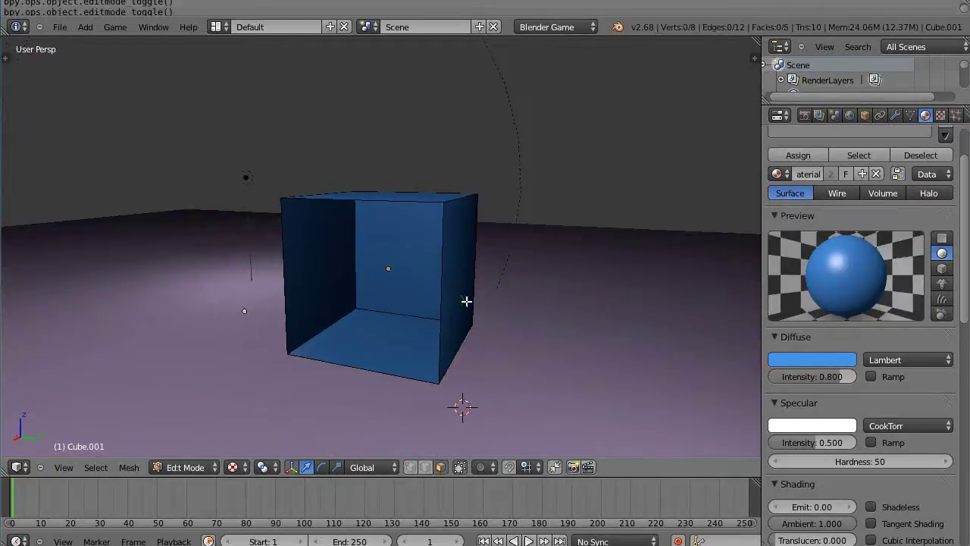
key(a)
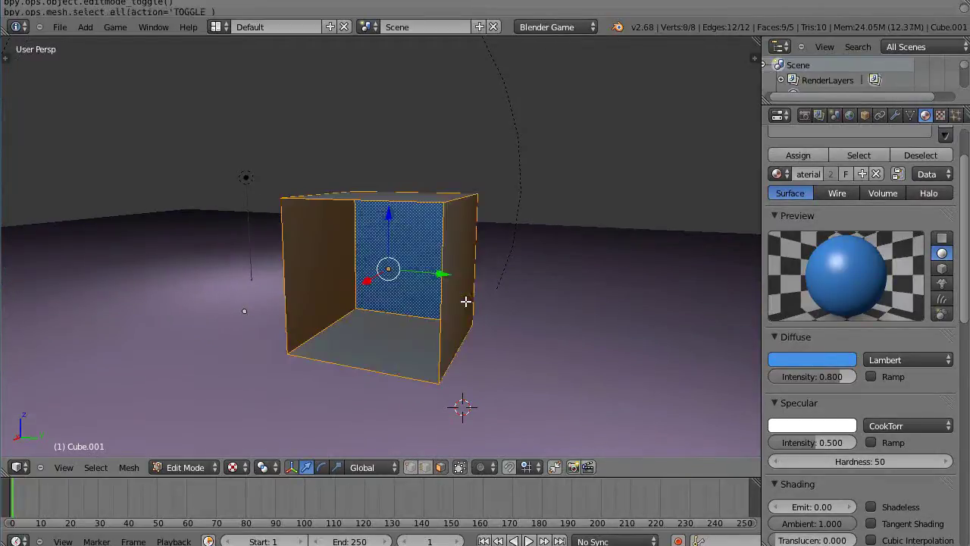
key(shift+d)
right_click(554, 276)
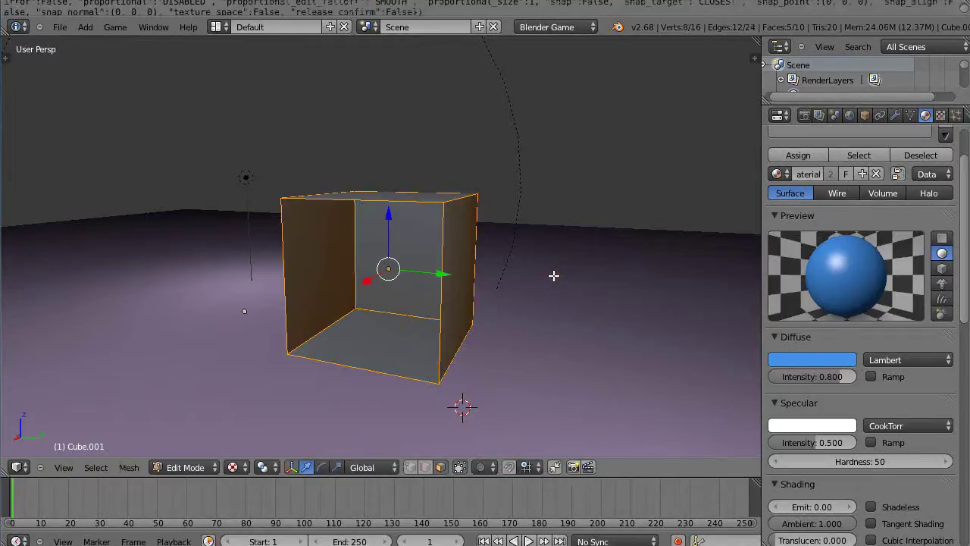
key(s)
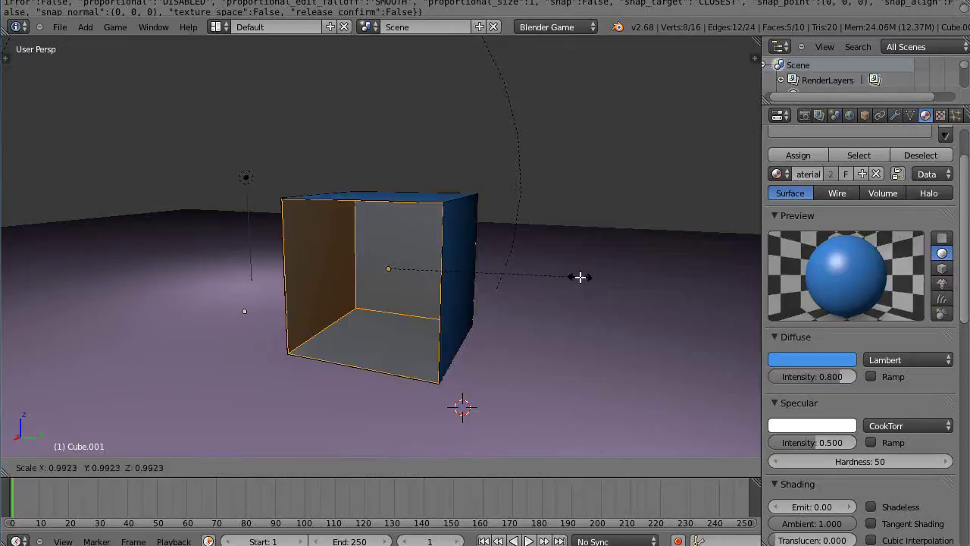
click(578, 277)
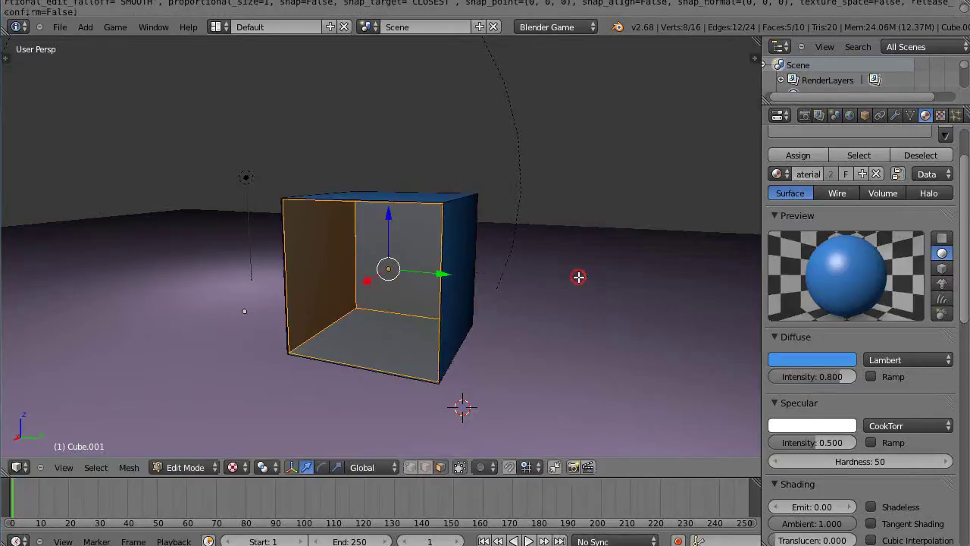
Turn on the display of face normals for the cube mesh.
key(n)
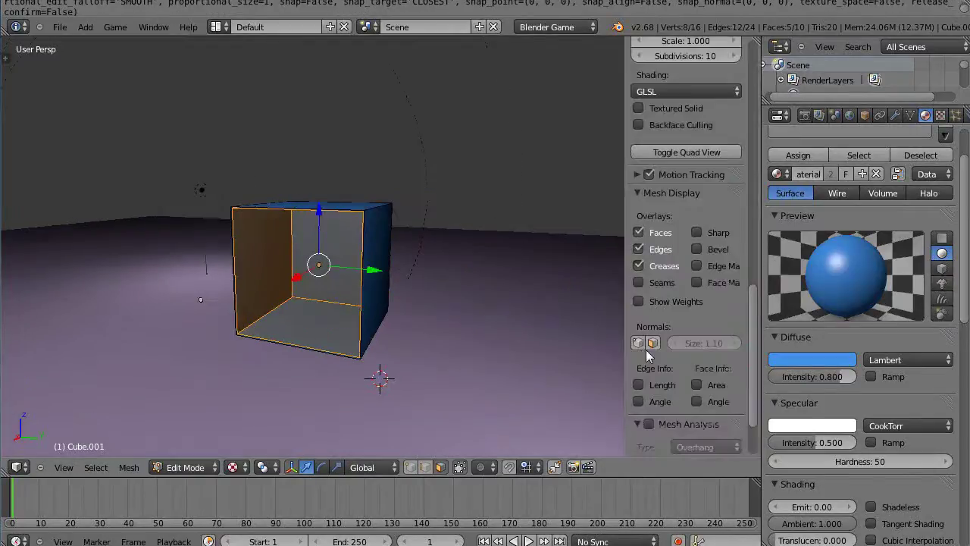
scroll(657, 328, down, 4)
click(652, 265)
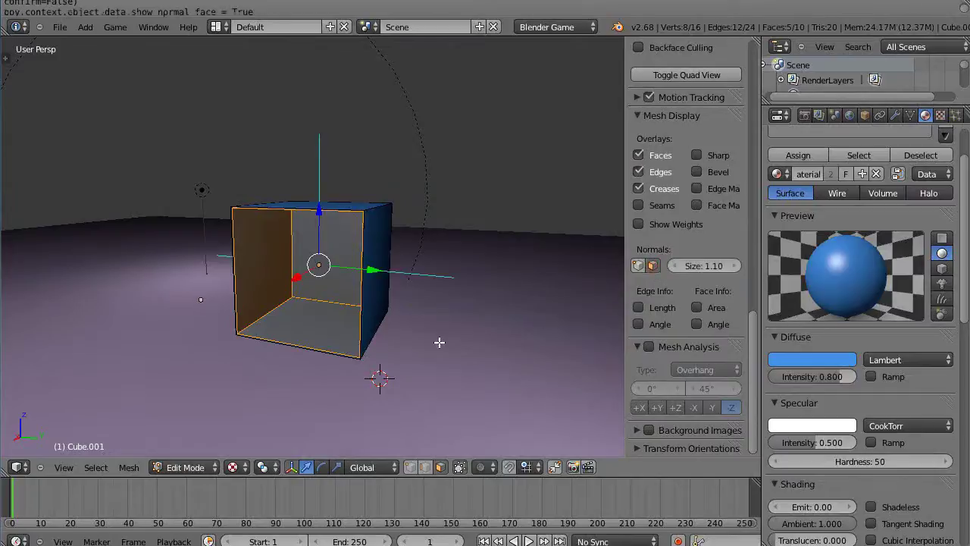
Flip the normals of the duplicated inner faces.
scroll(438, 343, up, 4)
scroll(438, 343, down, 3)
mouse_move(428, 343)
middle_down()
mouse_move(503, 351)
mouse_move(403, 336)
mouse_move(455, 329)
mouse_move(426, 362)
mouse_move(435, 357)
middle_up()
click(127, 468)
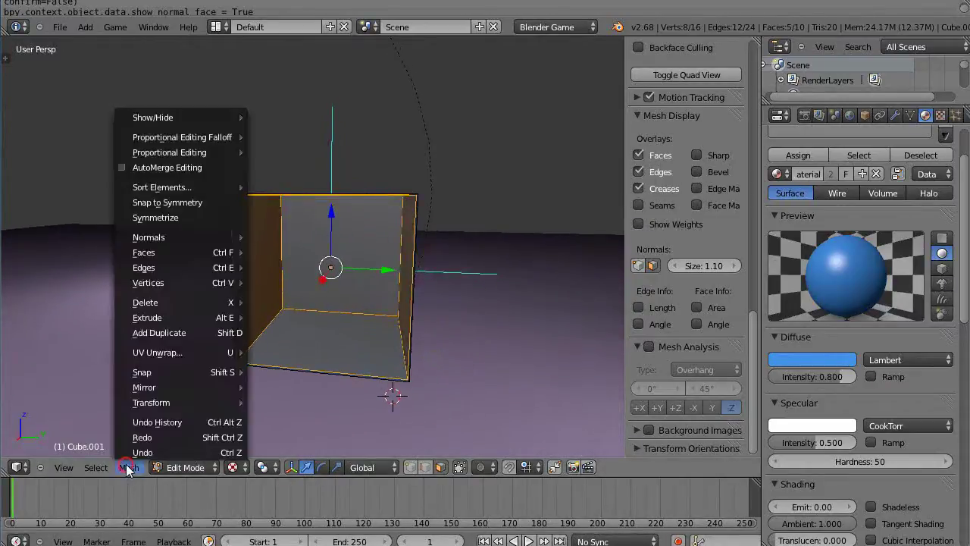
mouse_move(174, 237)
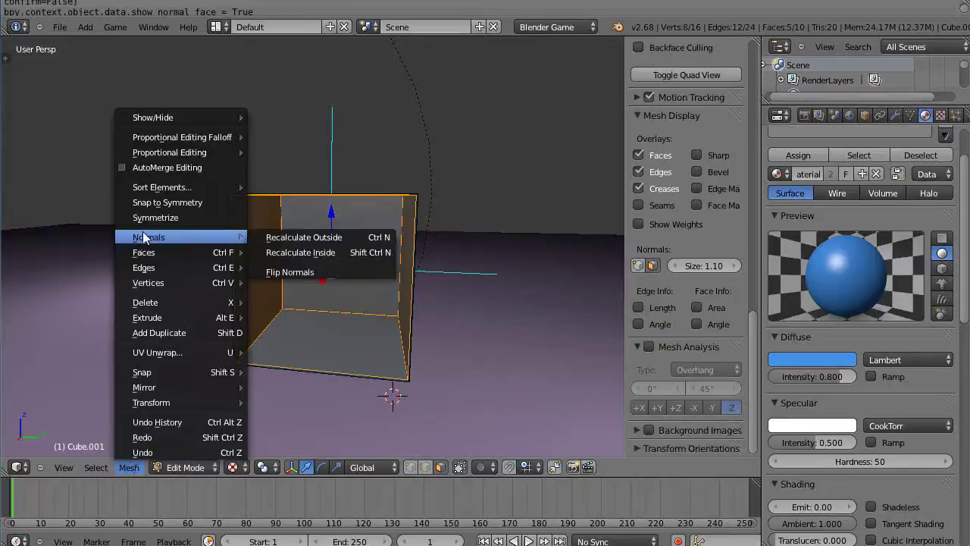
click(301, 272)
middle_drag(304, 275, 317, 311)
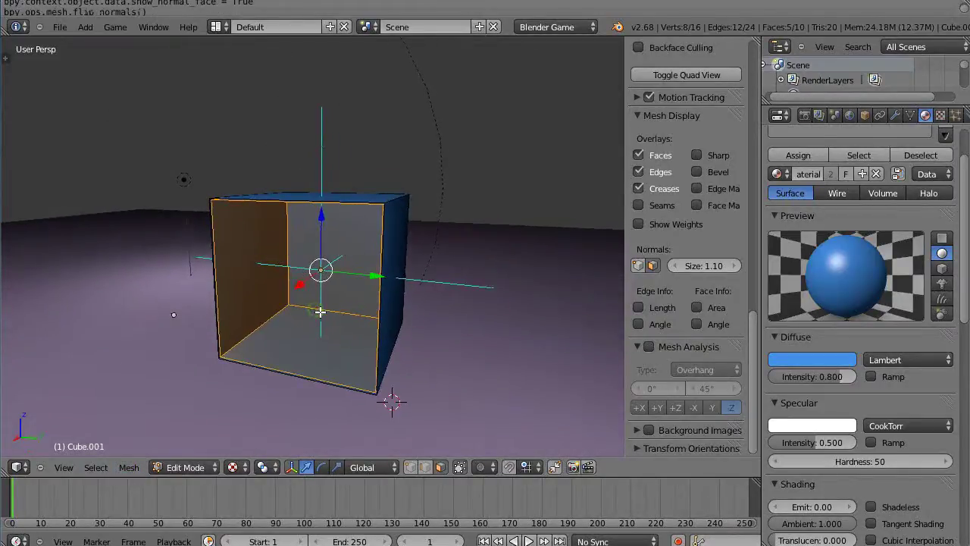
Leave Edit Mode, test-run the game, and inspect the inner and outer walls of the open cube.
key(Tab)
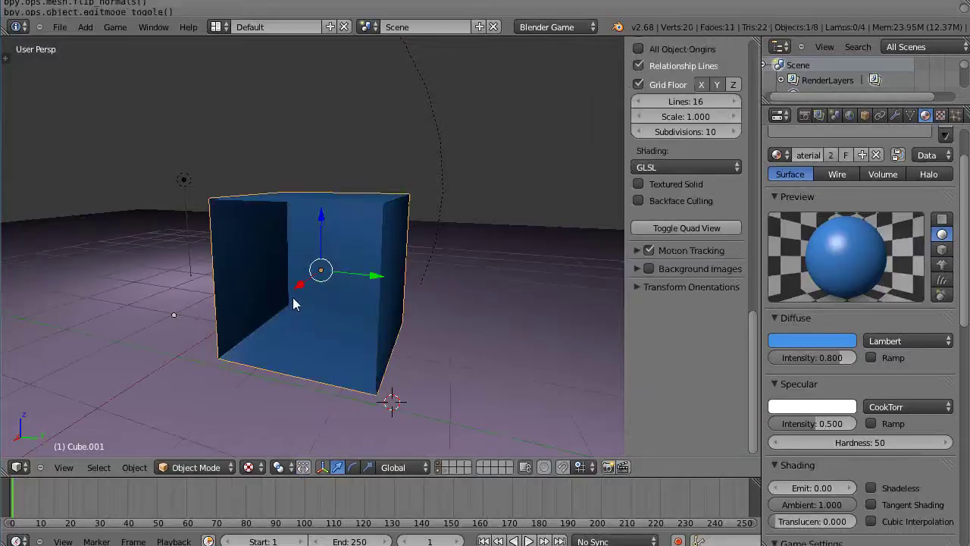
key(p)
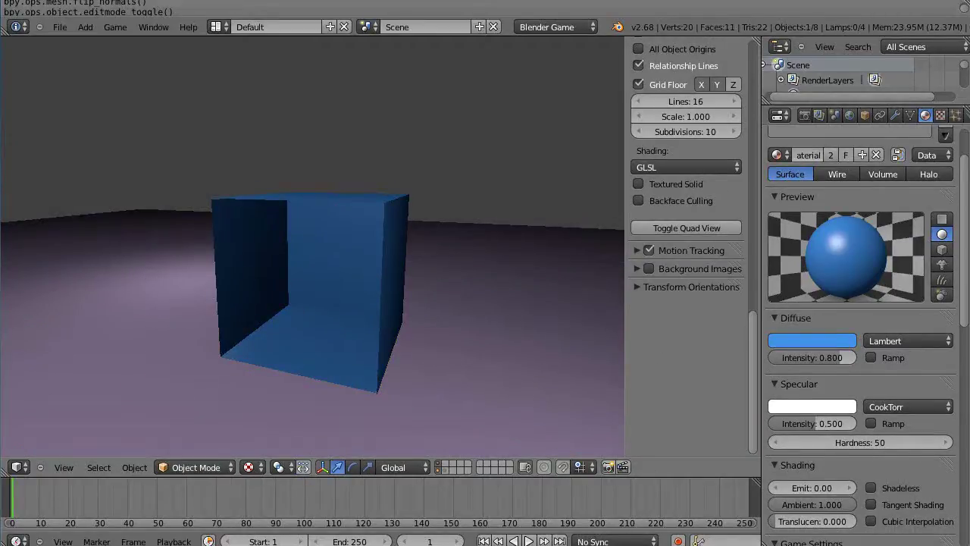
key(Escape)
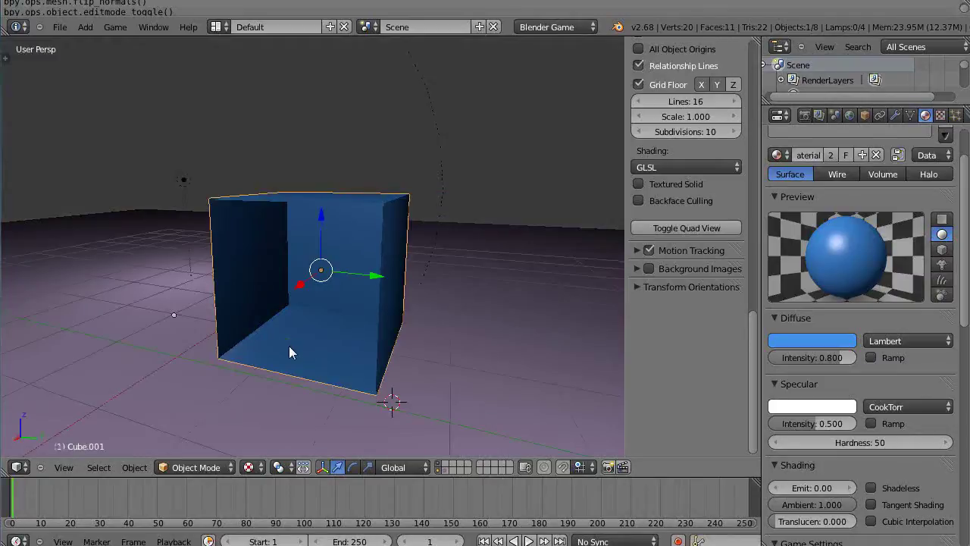
middle_drag(289, 346, 369, 314)
scroll(368, 348, up, 2)
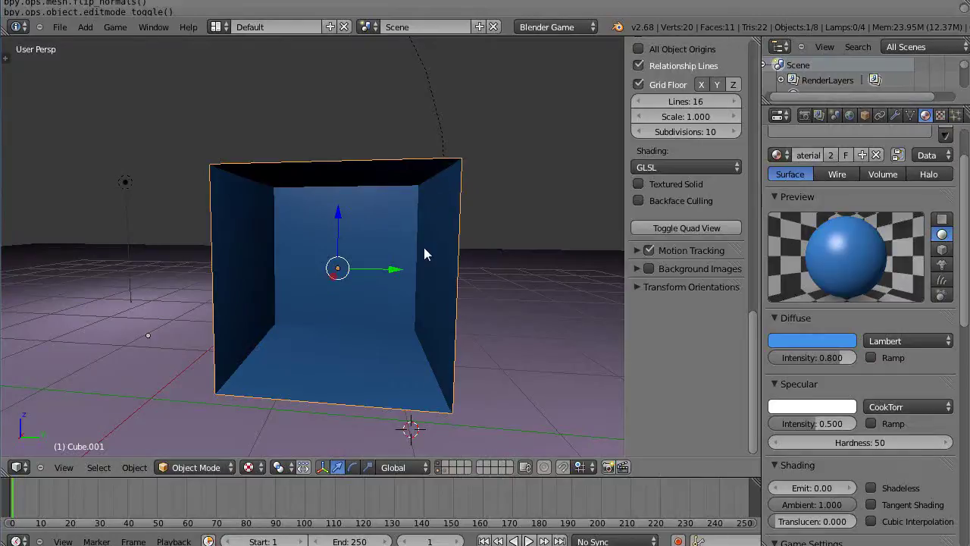
middle_drag(424, 249, 383, 280)
Undo the normal flip, the duplicated inner shell and the face deletion, and go back to Object Mode.
key(Tab)
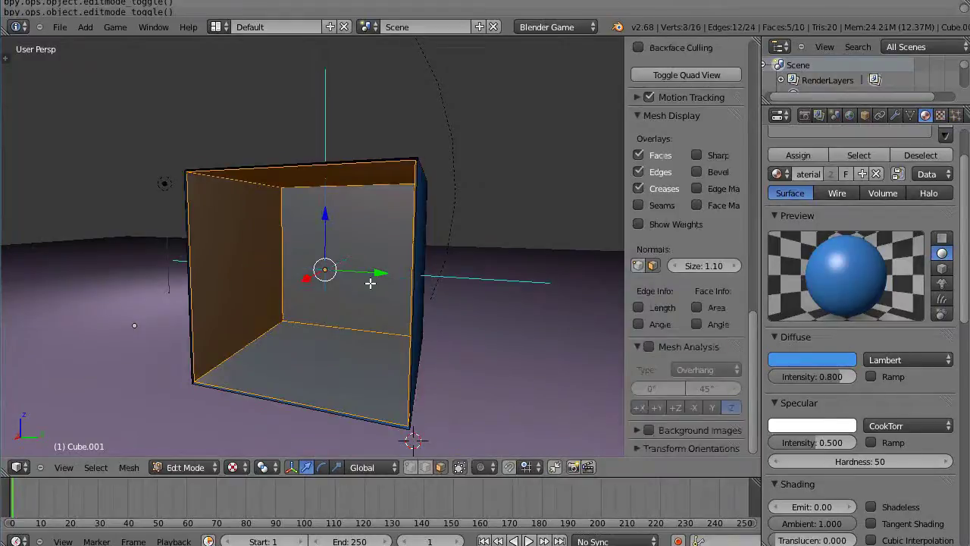
key(ctrl+z)
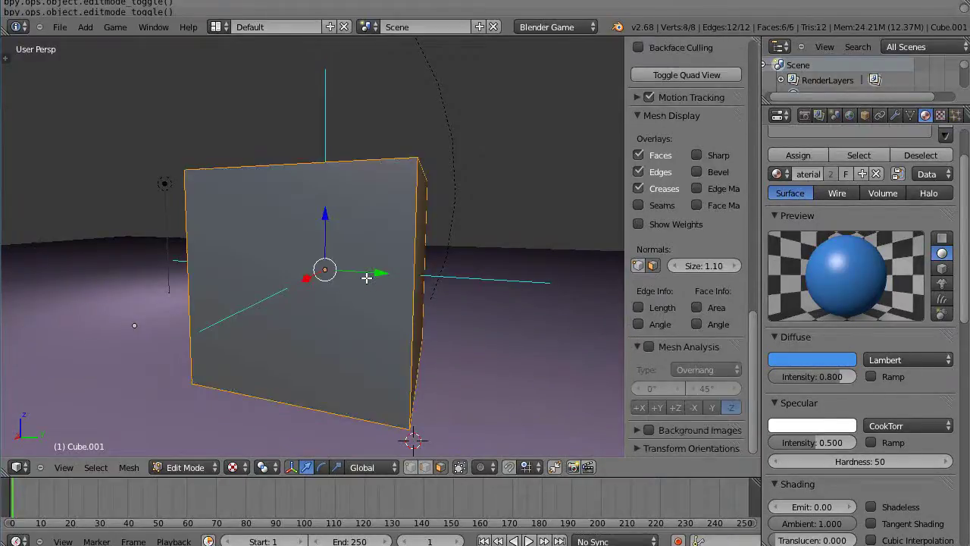
key(Tab)
Add a Bevel modifier to the closed cube and enter Edit Mode.
mouse_move(366, 278)
middle_down()
mouse_move(352, 307)
mouse_move(381, 281)
middle_up()
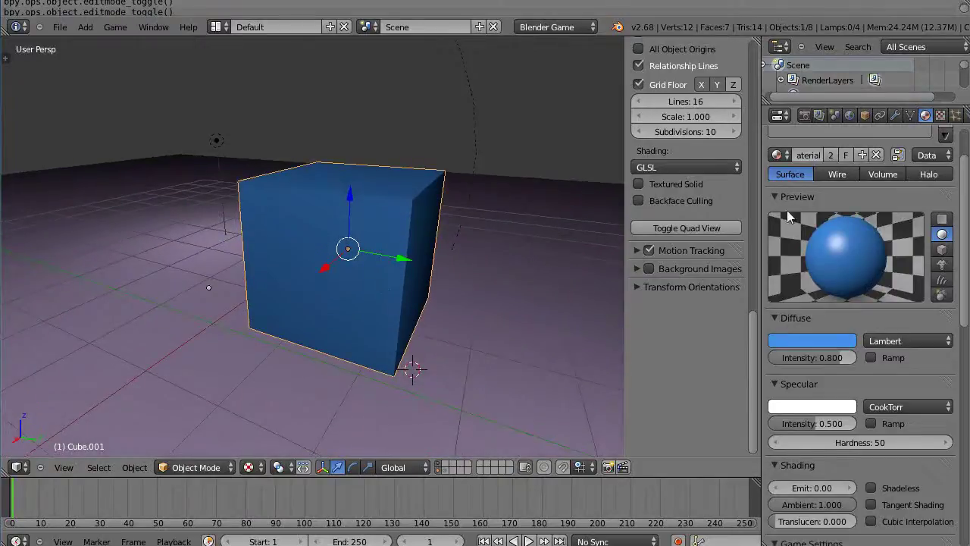
click(896, 115)
click(799, 168)
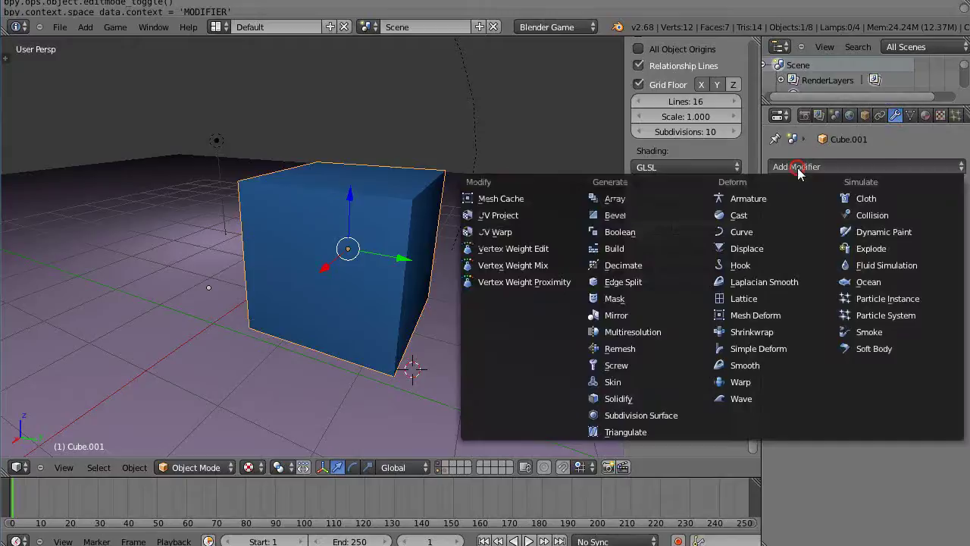
click(629, 214)
middle_drag(399, 292, 394, 278)
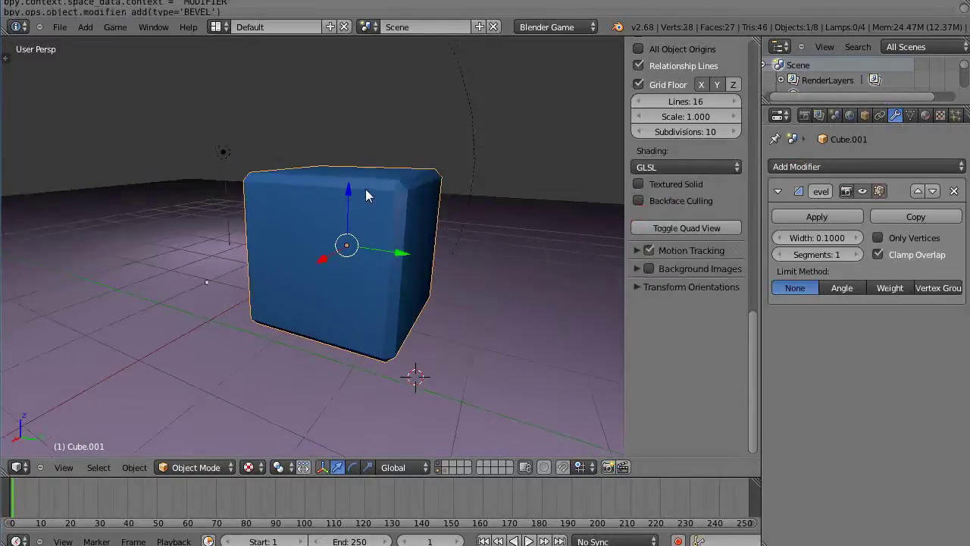
key(Tab)
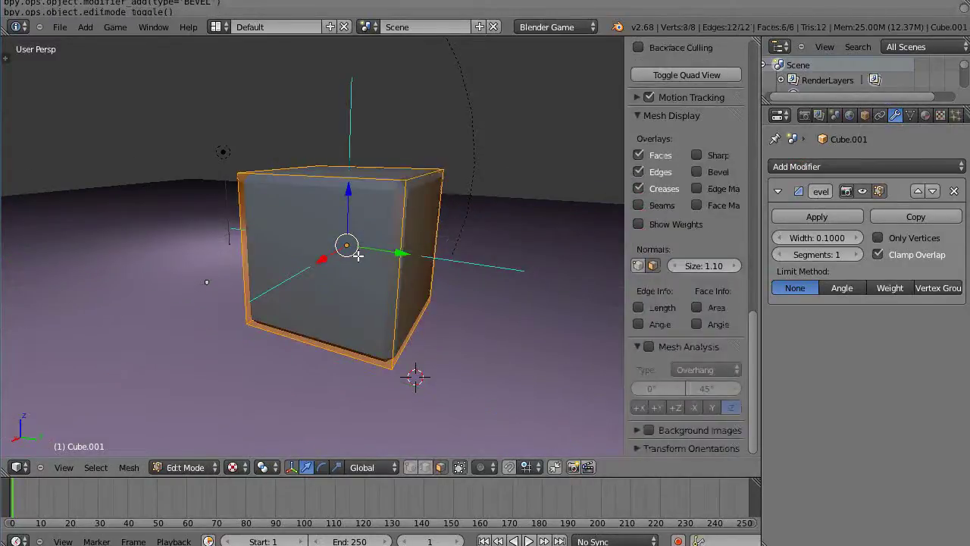
Apply the Bevel modifier to the cube and return to Edit Mode with the front face selected.
right_click(352, 256)
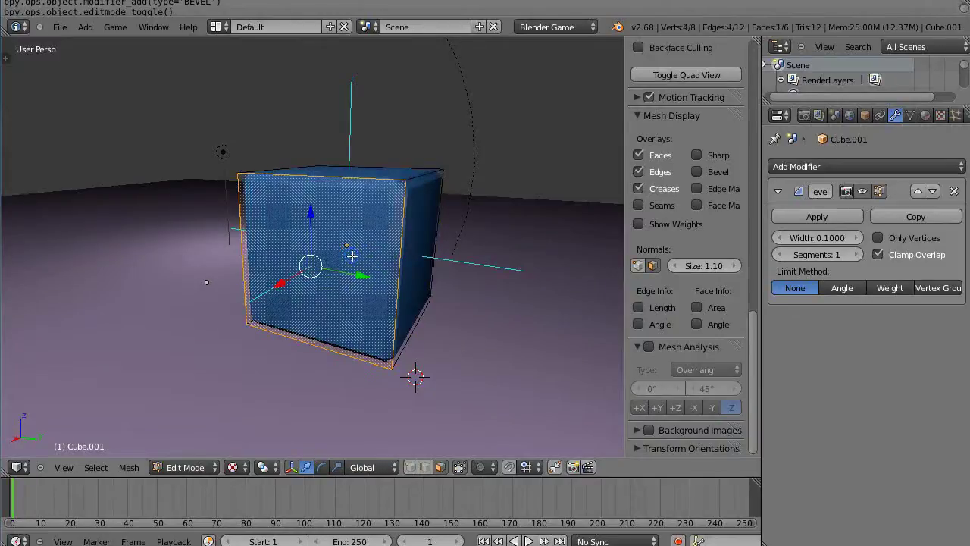
key(Tab)
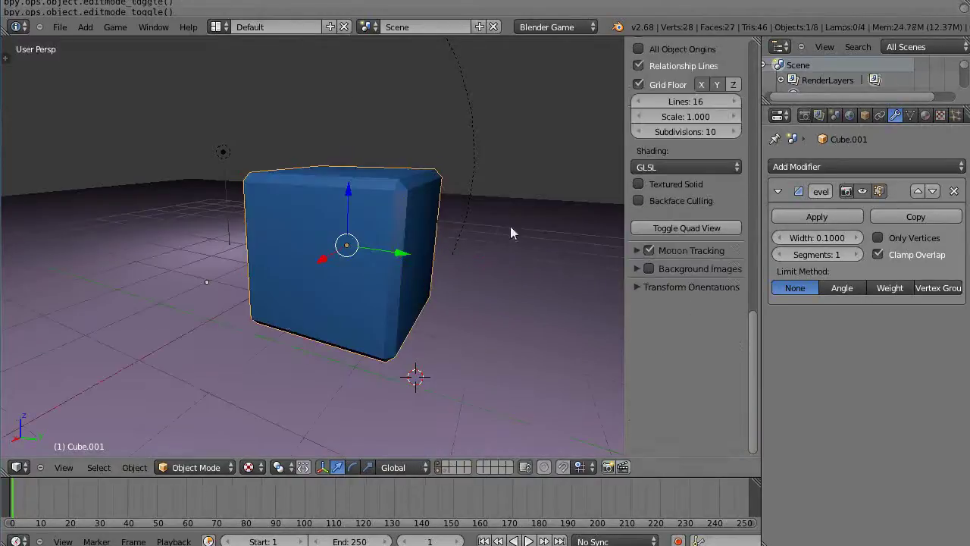
click(802, 213)
key(Tab)
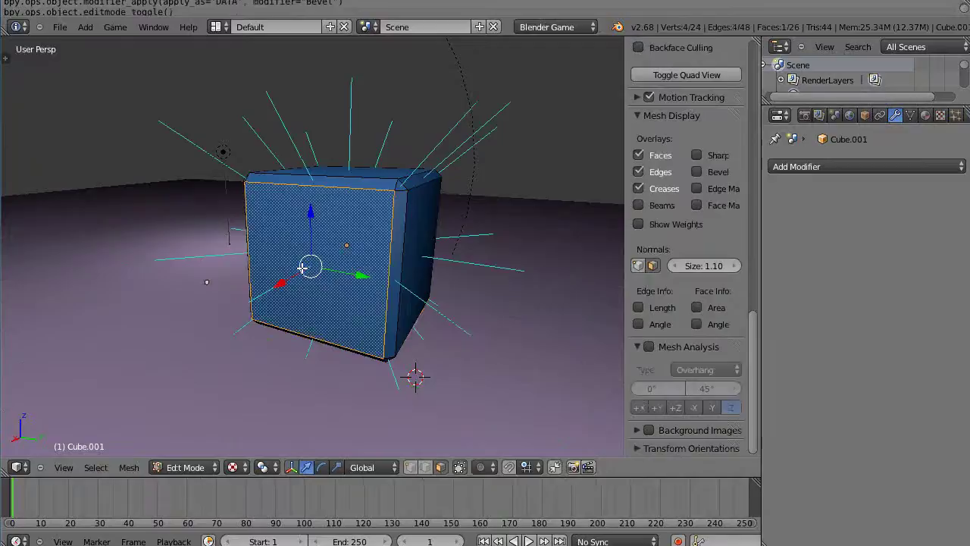
Delete only the front face of the bevelled cube to open up its interior.
key(x)
click(304, 270)
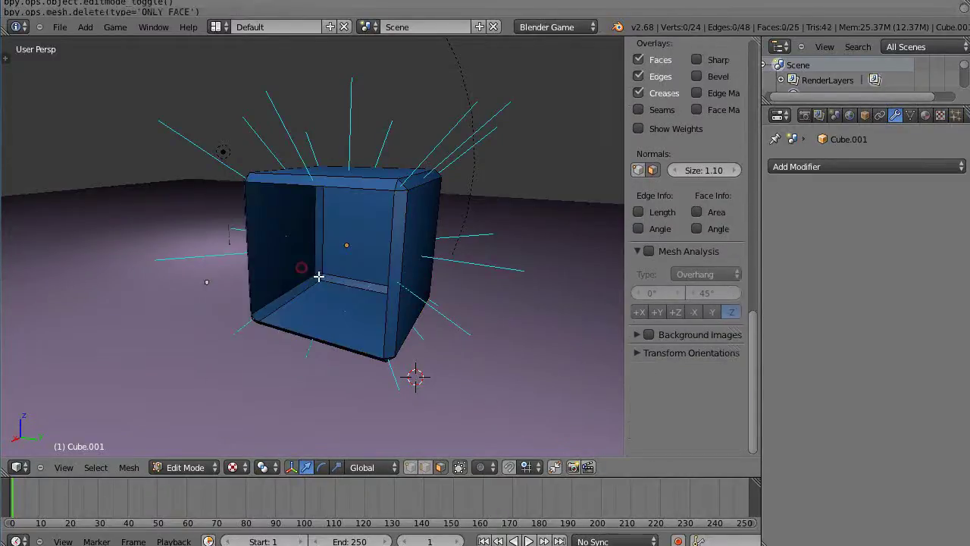
scroll(326, 273, up, 5)
middle_drag(344, 267, 335, 270)
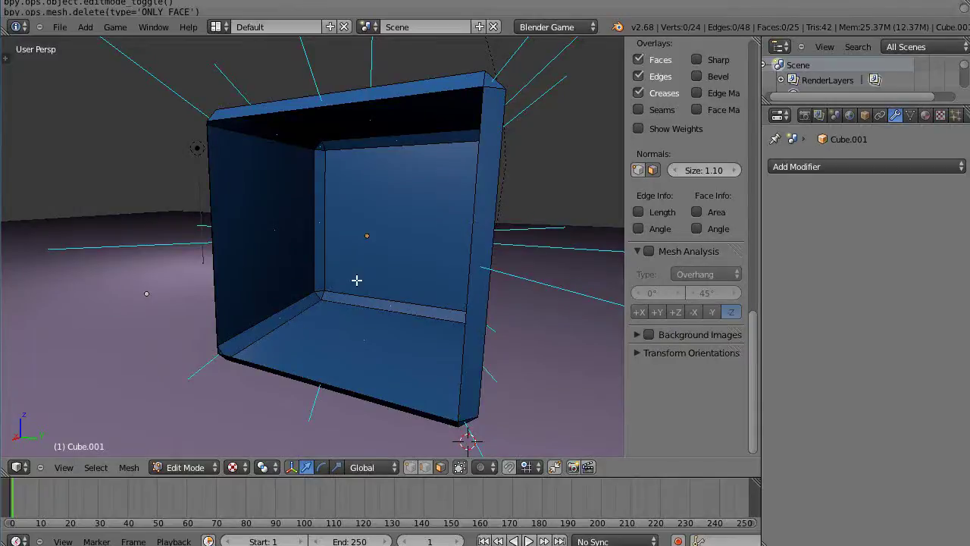
Duplicate all faces of the open cube in place and scale the copy uniformly to about 0.93 as an inner shell.
key(a)
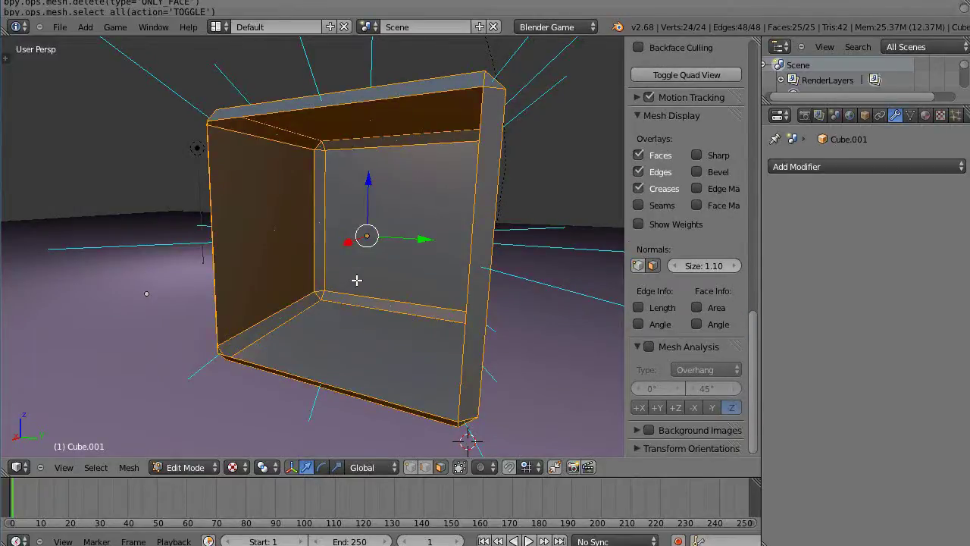
key(shift+d)
right_click(357, 280)
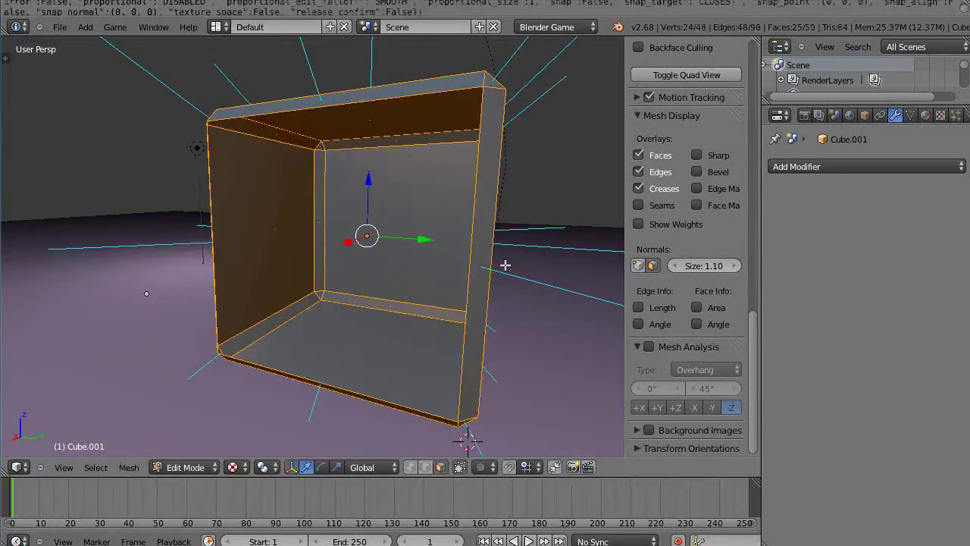
key(s)
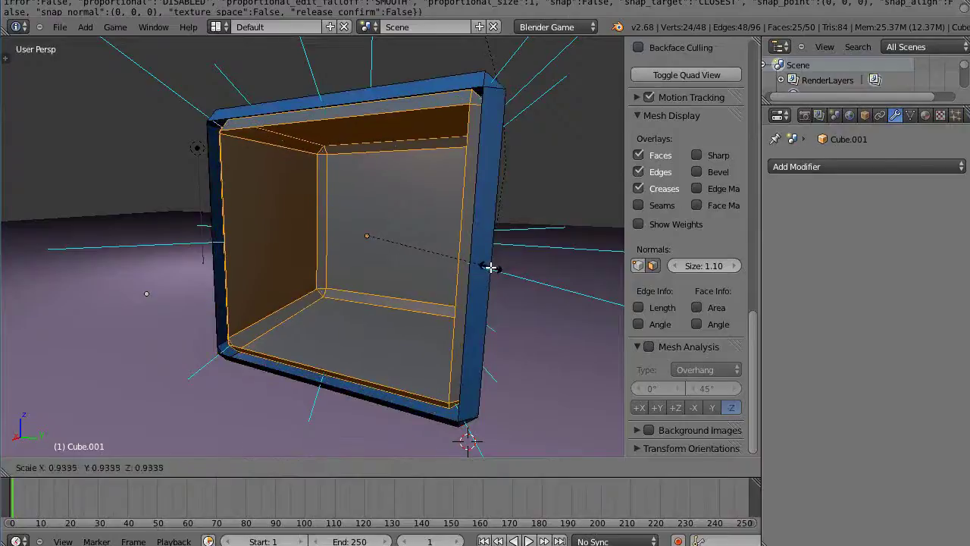
click(491, 266)
Stretch the inner shell slightly along the global Y axis.
middle_drag(431, 266, 407, 271)
scroll(412, 276, up, 2)
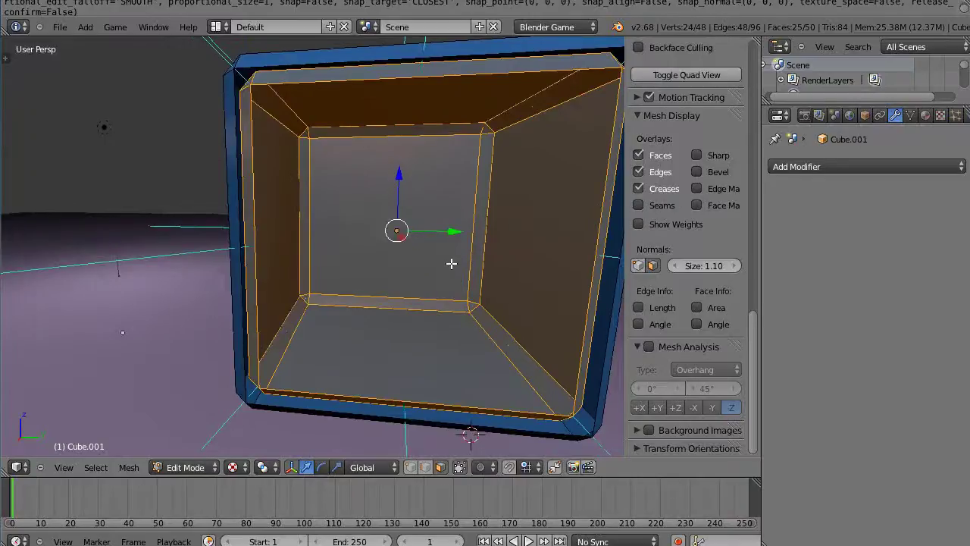
key(s)
key(y)
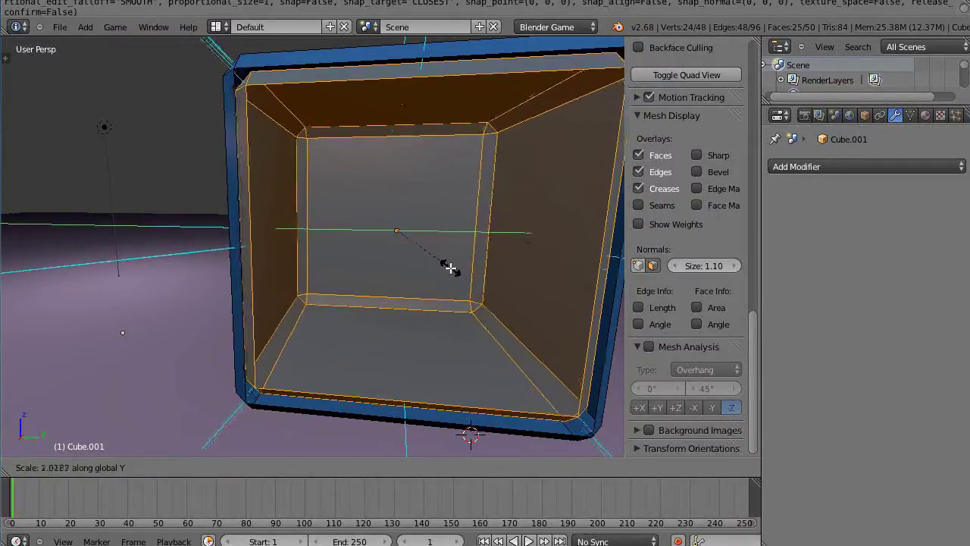
click(443, 267)
middle_drag(443, 266, 410, 260)
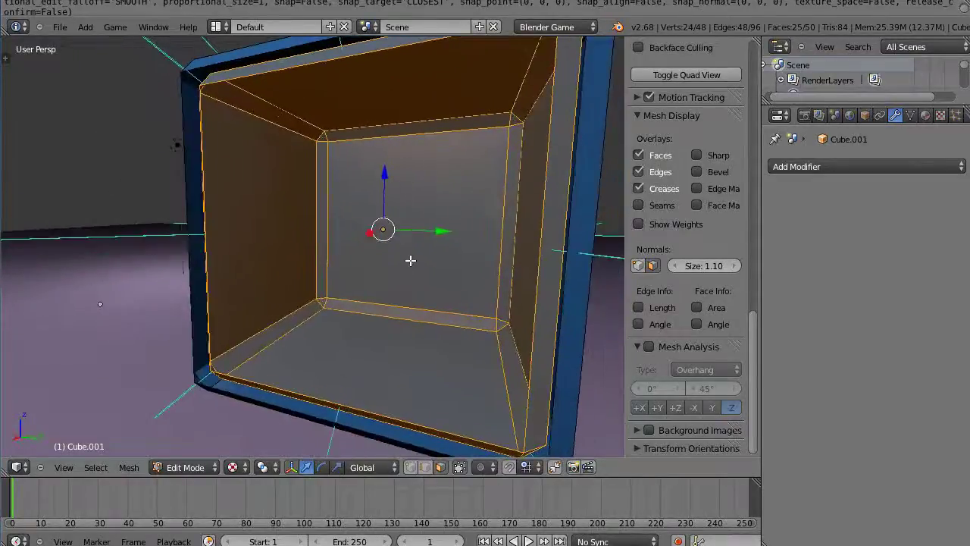
Recalculate the inner shell's normals to the inside and return to Object Mode.
click(130, 469)
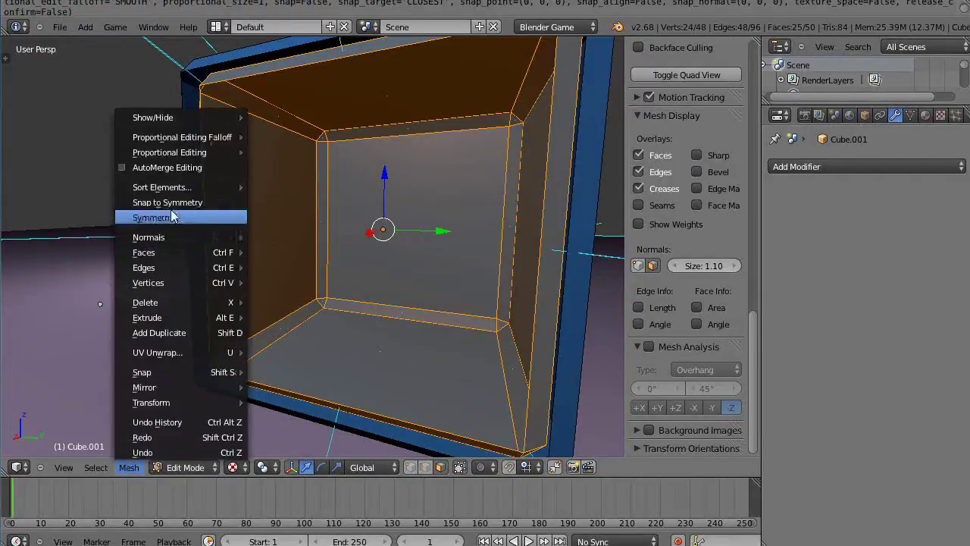
mouse_move(172, 242)
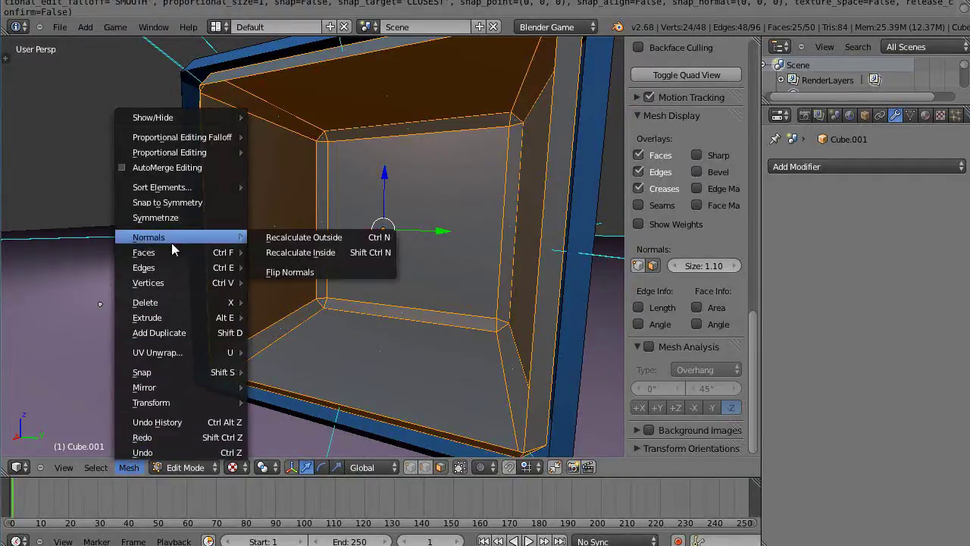
click(282, 251)
mouse_move(342, 266)
middle_down()
mouse_move(398, 286)
mouse_move(362, 255)
mouse_move(325, 281)
mouse_move(376, 267)
mouse_move(413, 271)
mouse_move(403, 252)
mouse_move(338, 281)
mouse_move(346, 286)
middle_up()
scroll(330, 281, down, 2)
key(Tab)
scroll(346, 285, up, 2)
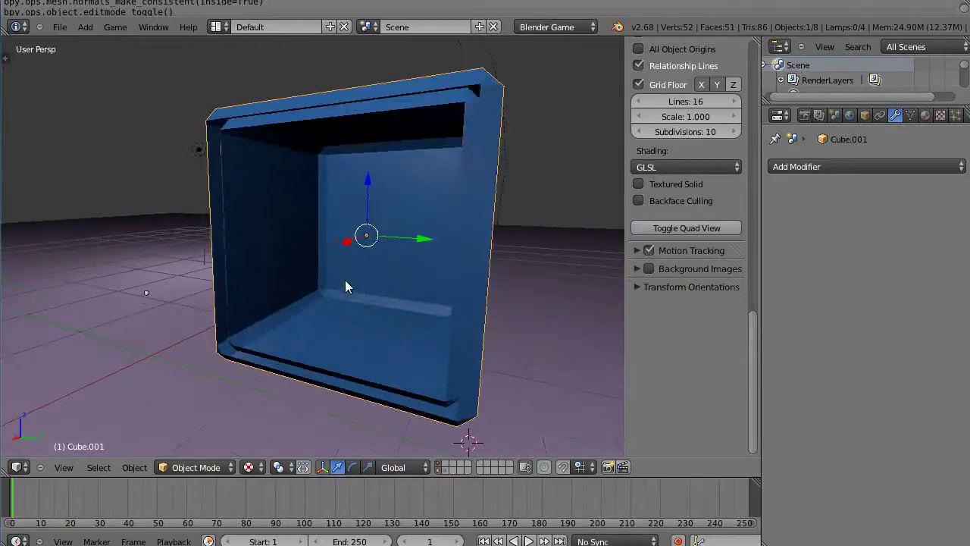
Test-run the game, stop it, and inspect the rim between the cube's outer and inner shells.
key(p)
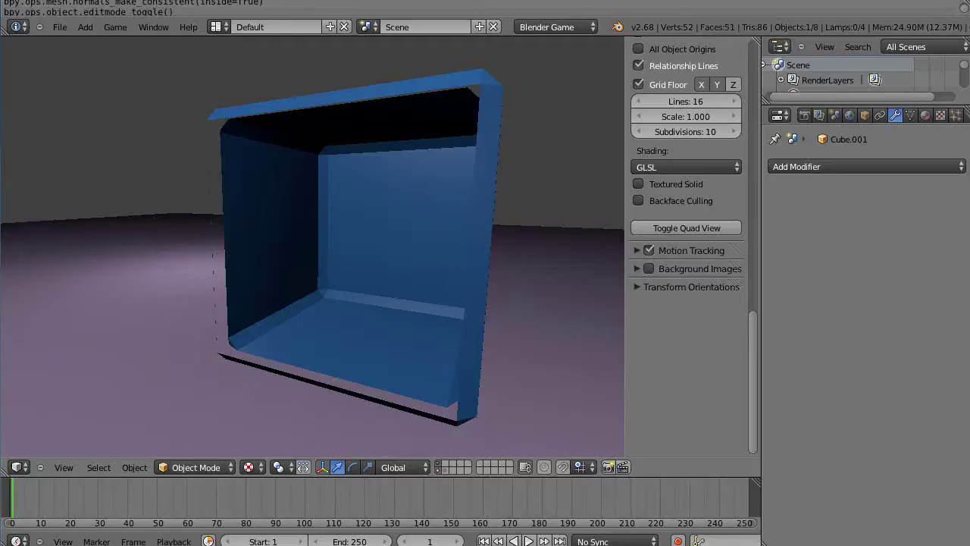
key(Escape)
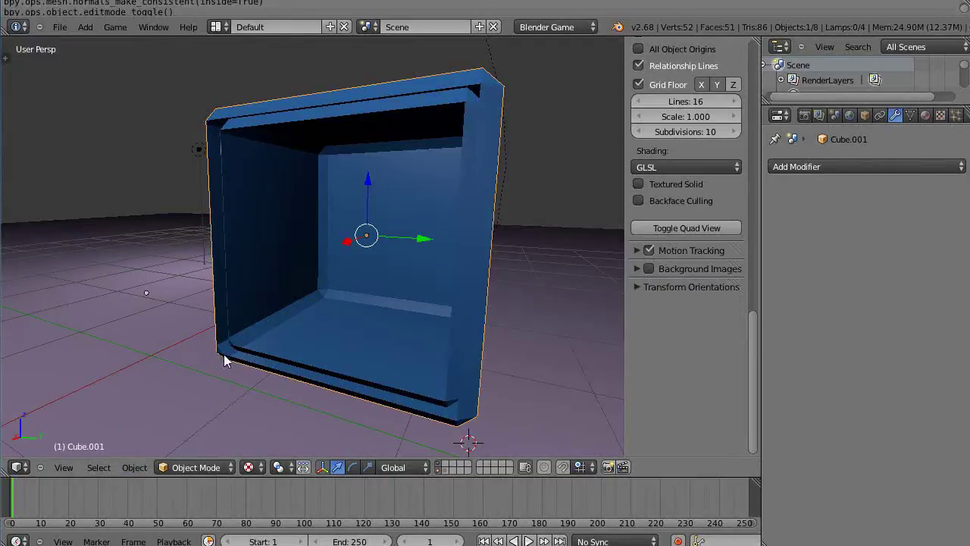
scroll(272, 370, up, 2)
scroll(281, 360, up, 3)
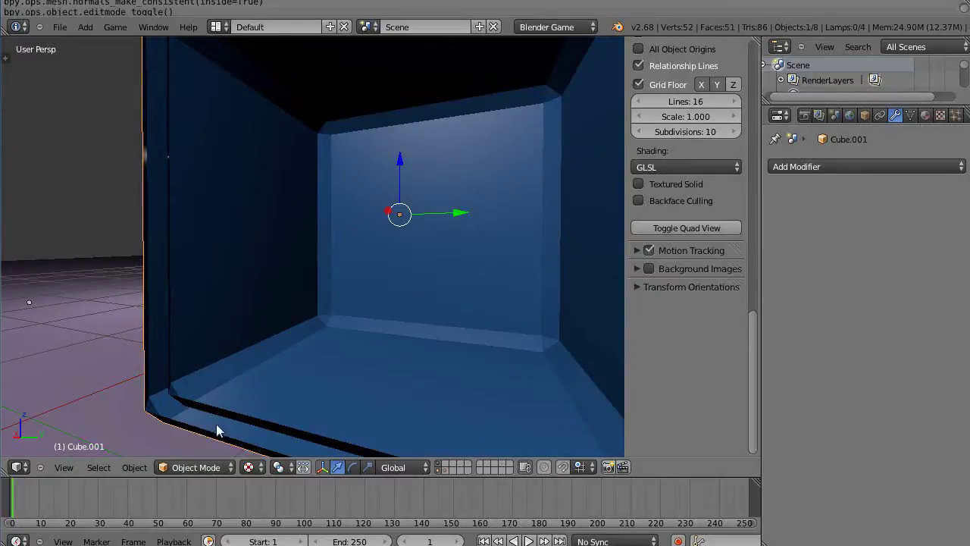
scroll(275, 281, down, 5)
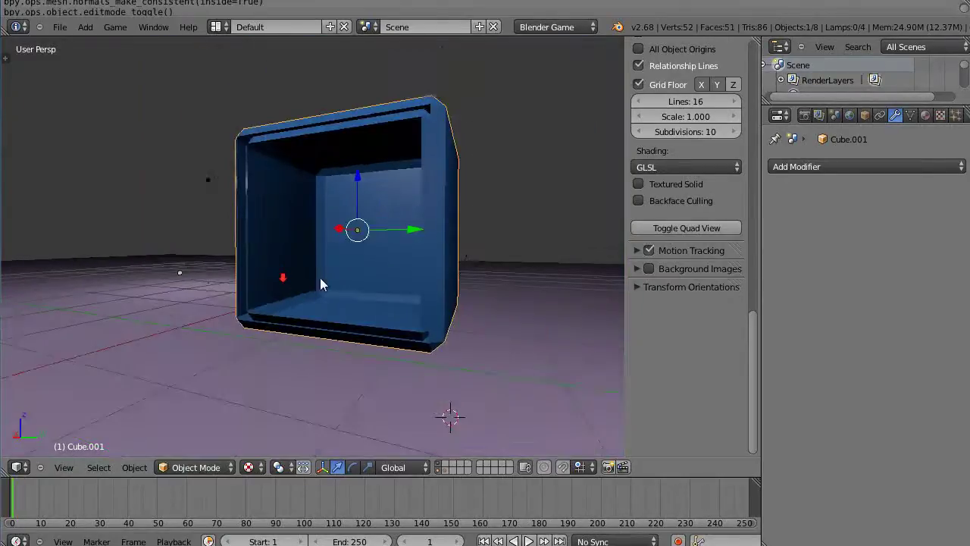
middle_drag(321, 281, 307, 298)
scroll(307, 298, up, 3)
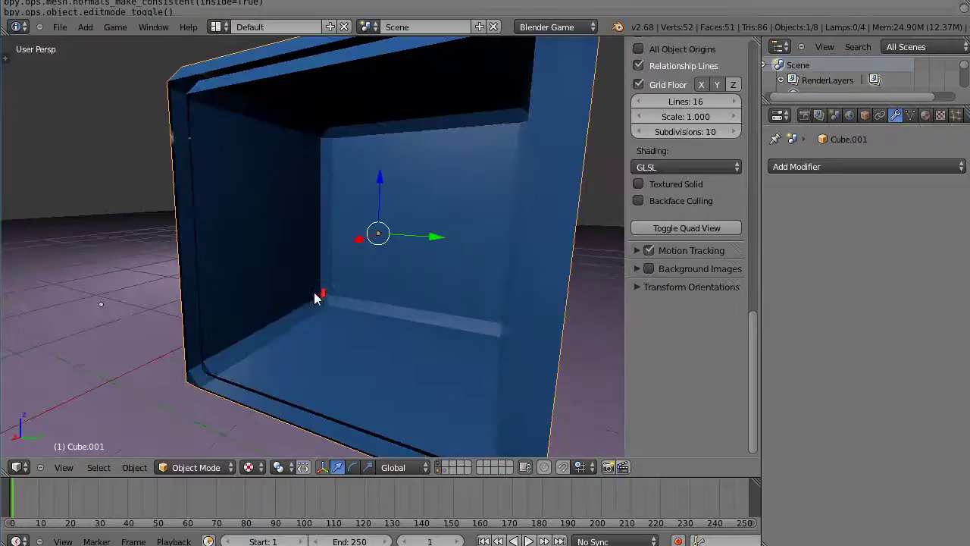
scroll(348, 281, down, 3)
Examine the face normals of the inner and outer shells in Edit Mode from several angles.
key(Tab)
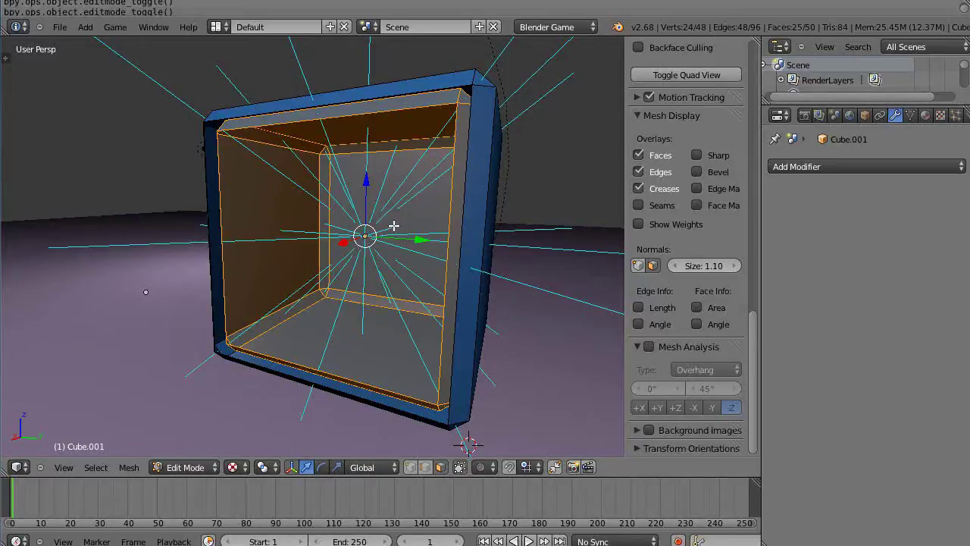
middle_drag(393, 225, 339, 159)
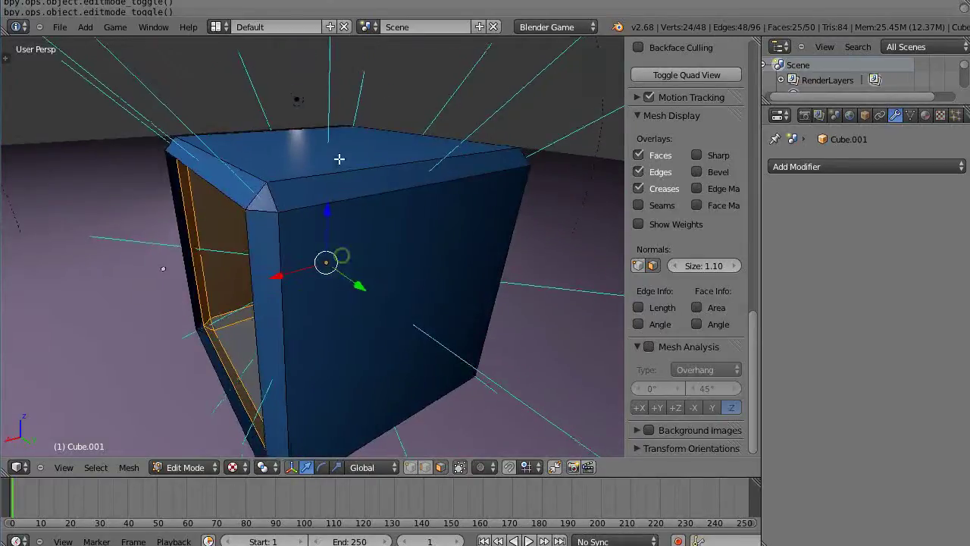
middle_drag(341, 250, 369, 242)
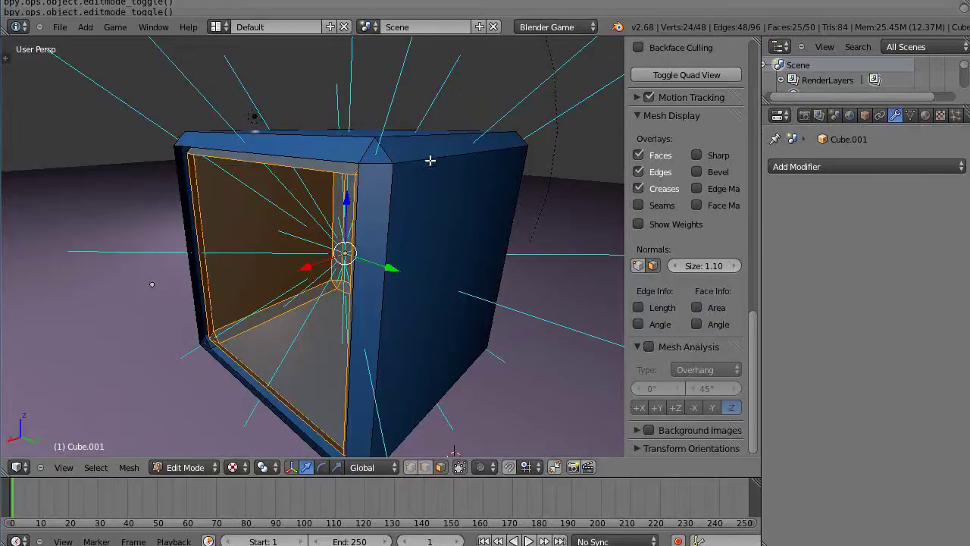
scroll(429, 165, down, 3)
middle_drag(429, 180, 268, 234)
middle_drag(290, 271, 383, 269)
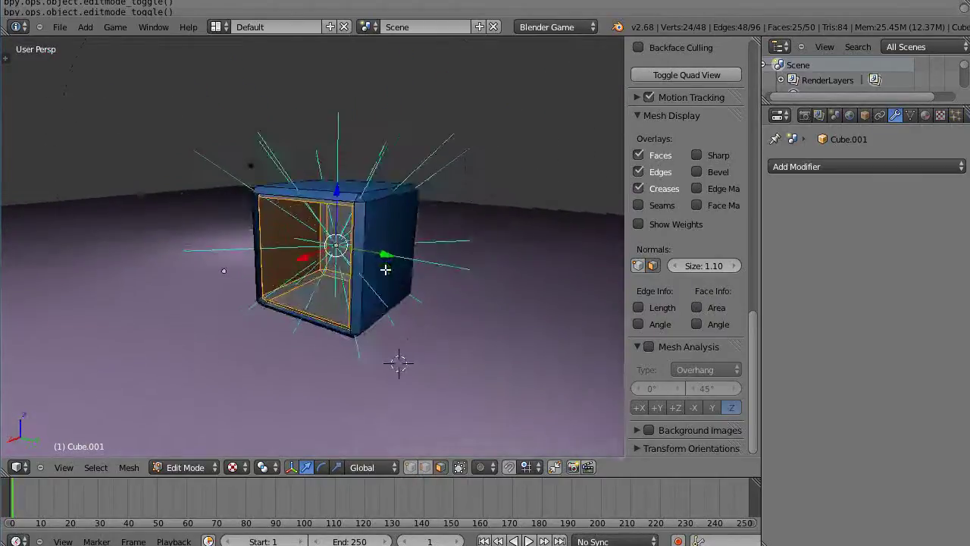
scroll(387, 269, up, 2)
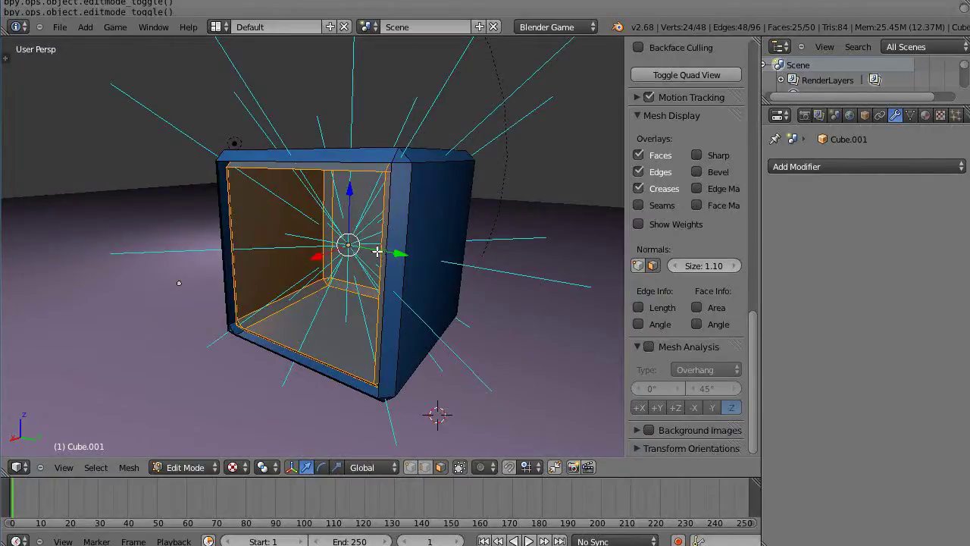
key(Tab)
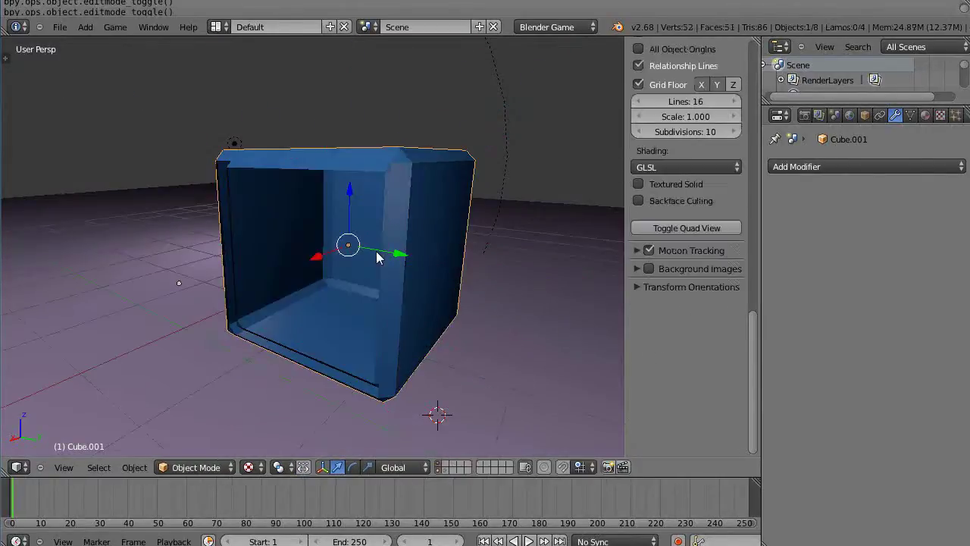
Undo the inner shell, face deletion and bevel, going back to the plain closed cube in Blender Render.
key(ctrl+z)
key(ctrl+z)
key(ctrl+z)
key(ctrl+z)
key(ctrl+z)
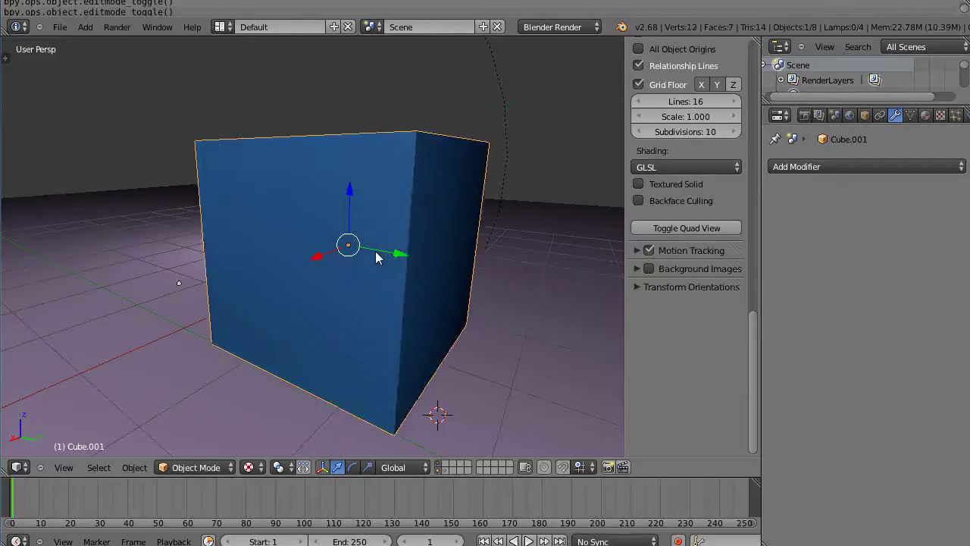
Extrude the cube's -Y side face, shift the new face slightly along Y in wireframe view, and leave Edit Mode.
scroll(377, 258, down, 4)
scroll(376, 257, up, 1)
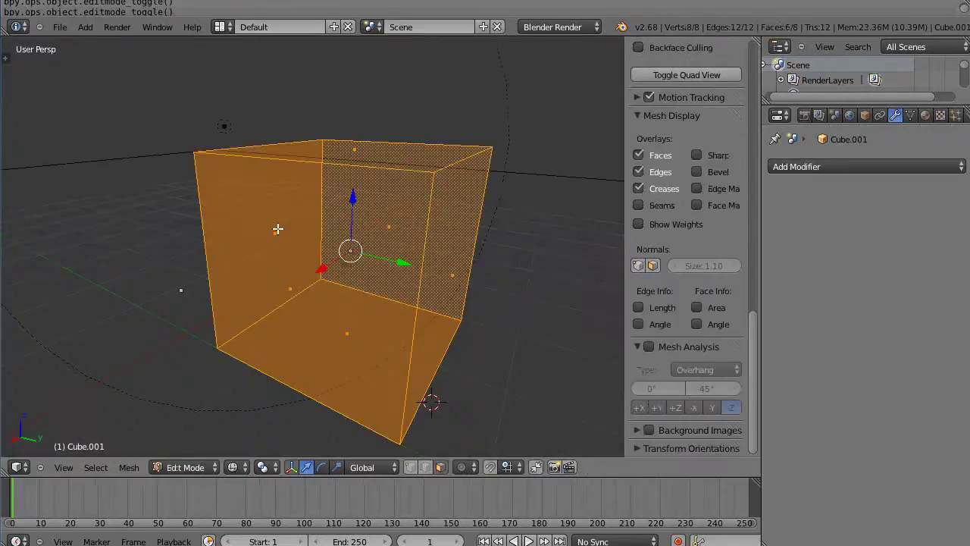
right_click(278, 229)
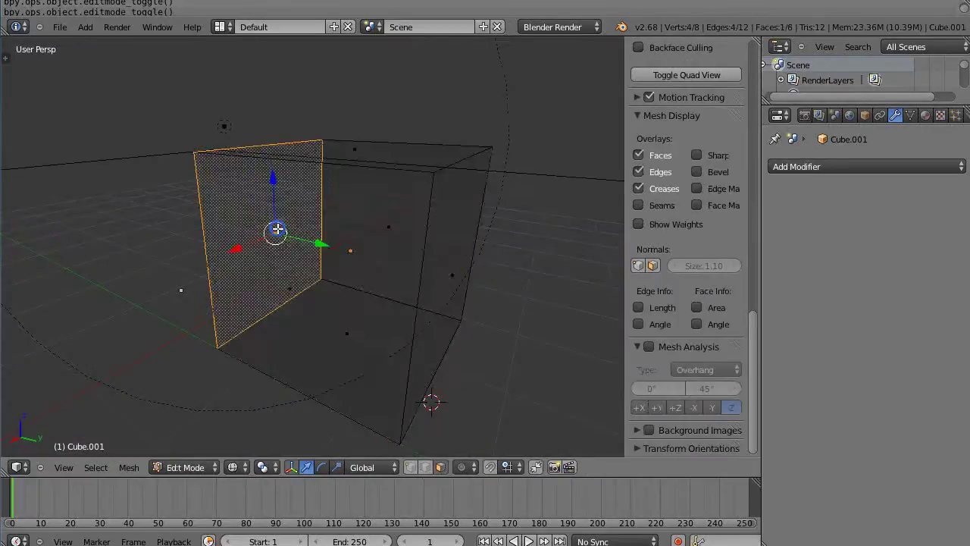
middle_drag(278, 229, 292, 213)
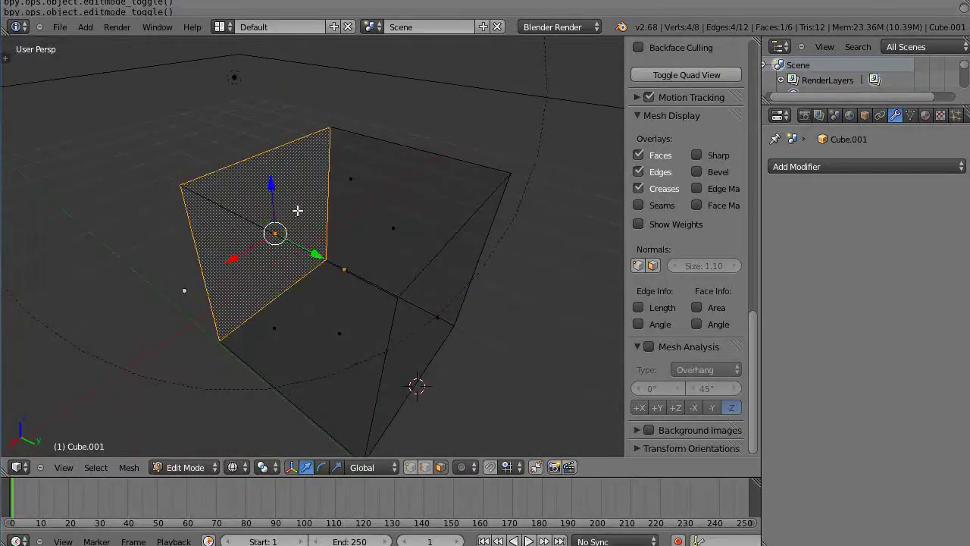
key(e)
right_click(298, 210)
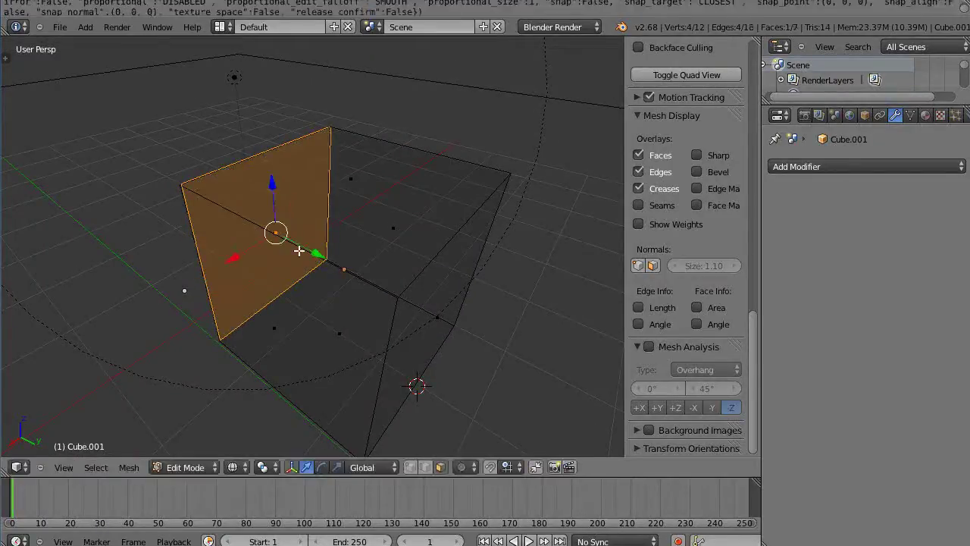
drag(318, 254, 320, 256)
middle_drag(306, 252, 409, 234)
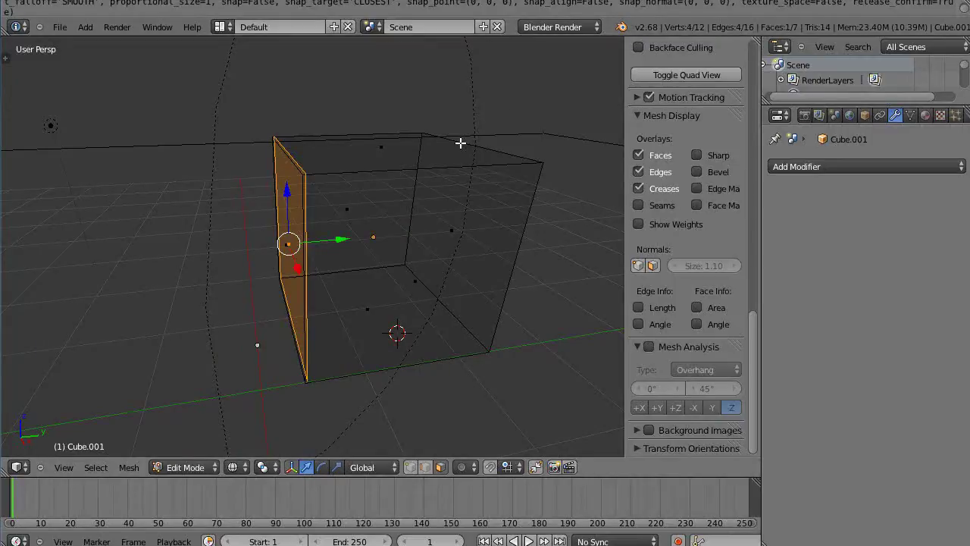
middle_drag(414, 182, 311, 237)
key(Tab)
scroll(394, 215, down, 3)
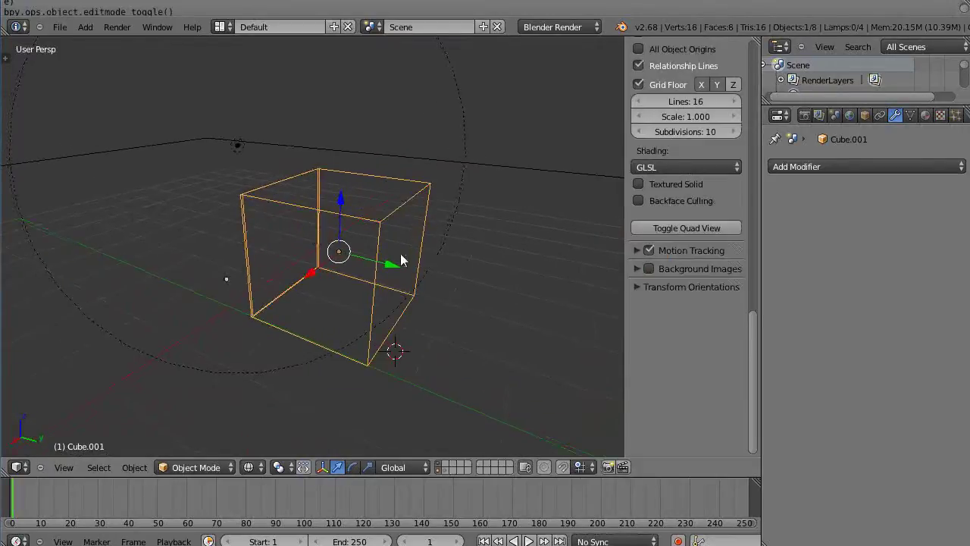
key(Tab)
key(Tab)
key(Tab)
key(Tab)
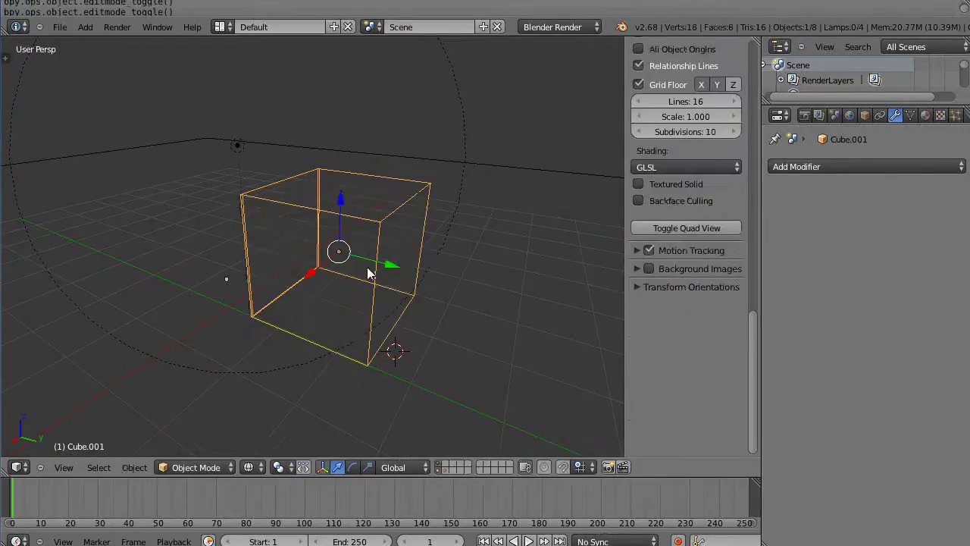
In textured view, enter Edit Mode on the cube and add two evenly spaced vertical loop cuts that divide it along Y.
mouse_move(368, 273)
middle_down()
mouse_move(370, 255)
mouse_move(339, 255)
mouse_move(378, 199)
middle_up()
key(alt+z)
key(Tab)
key(a)
key(a)
key(ctrl+r)
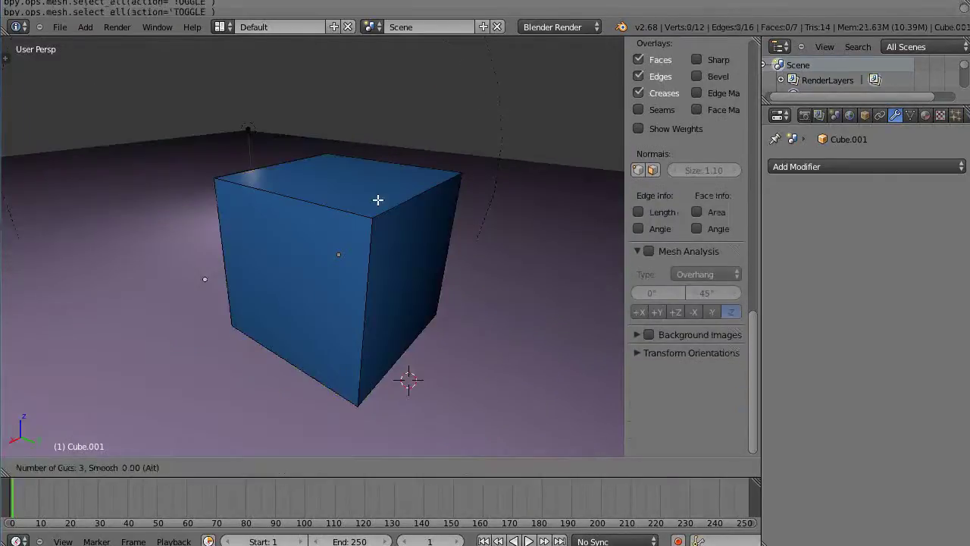
key(ctrl+r)
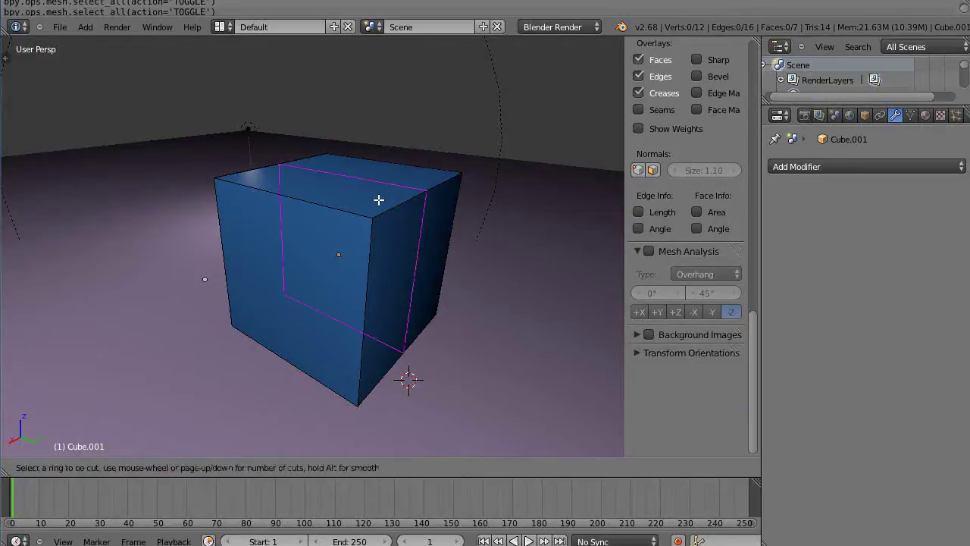
scroll(325, 213, up, 1)
click(325, 212)
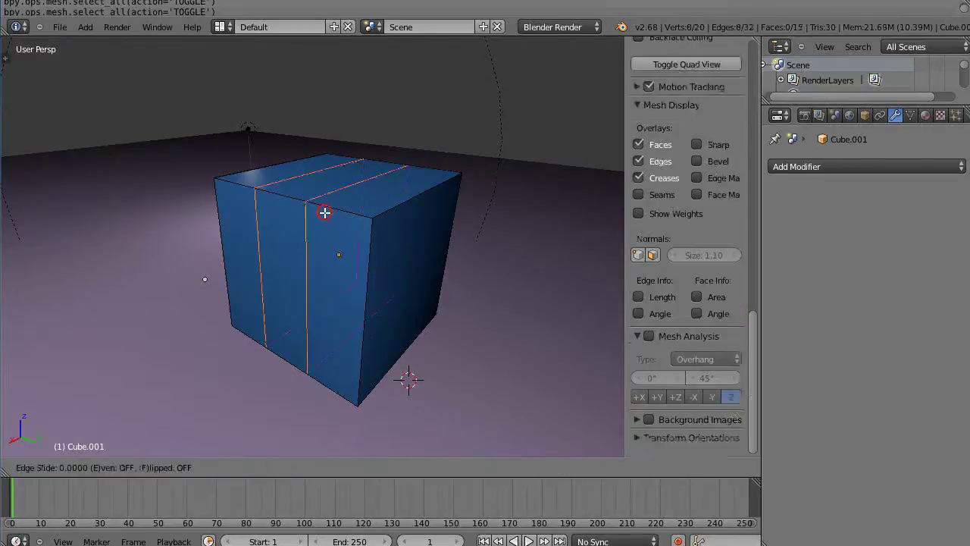
click(319, 226)
Add two evenly spaced horizontal loop cuts around the cube without sliding them.
middle_drag(321, 223, 345, 244)
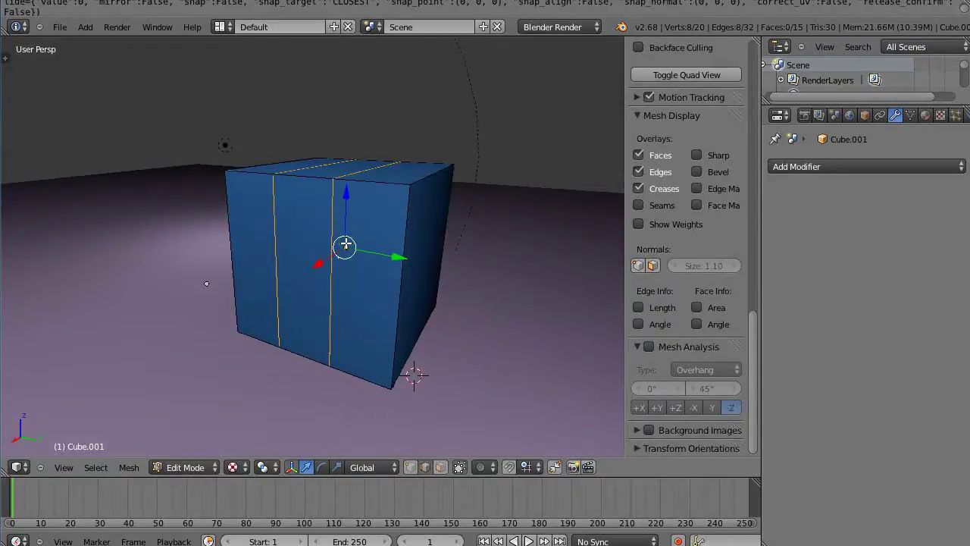
key(ctrl+r)
scroll(346, 243, up, 1)
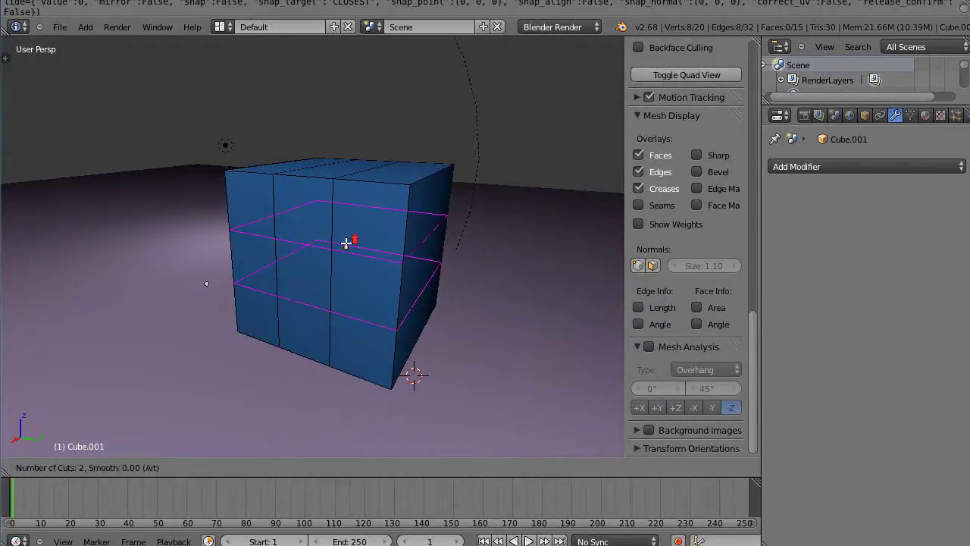
click(346, 243)
click(345, 242)
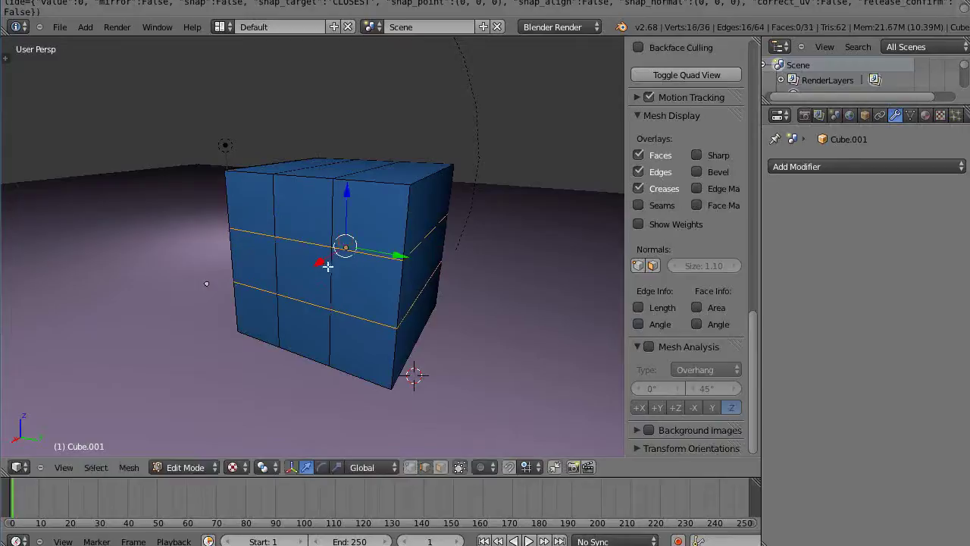
In face select mode, extrude the centre face of the cube's +X side inward about 0.087 along global X.
click(440, 467)
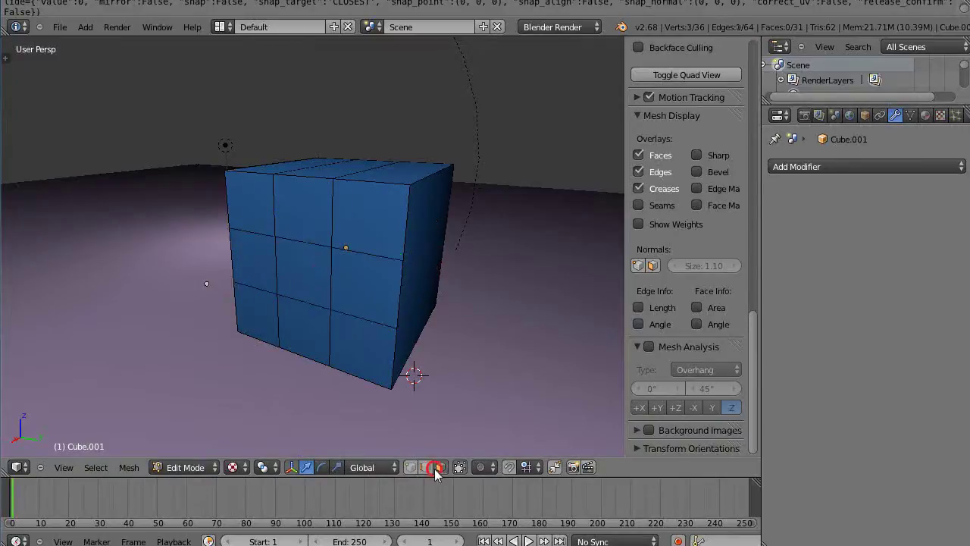
right_click(321, 278)
scroll(324, 281, up, 4)
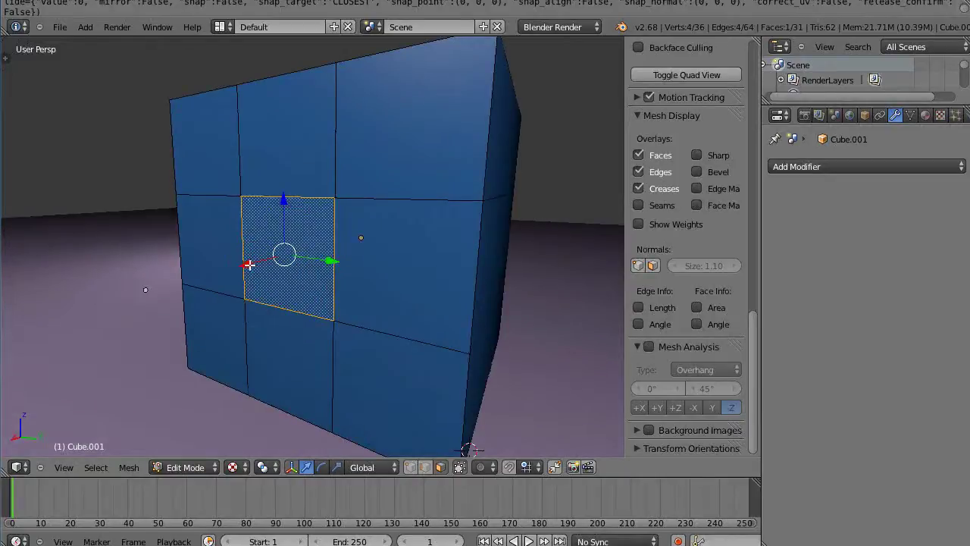
key(e)
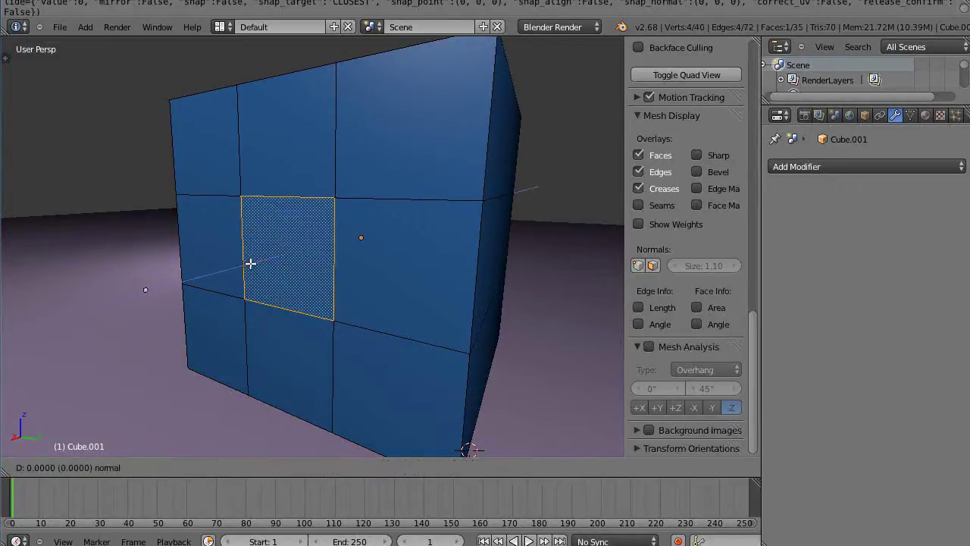
key(x)
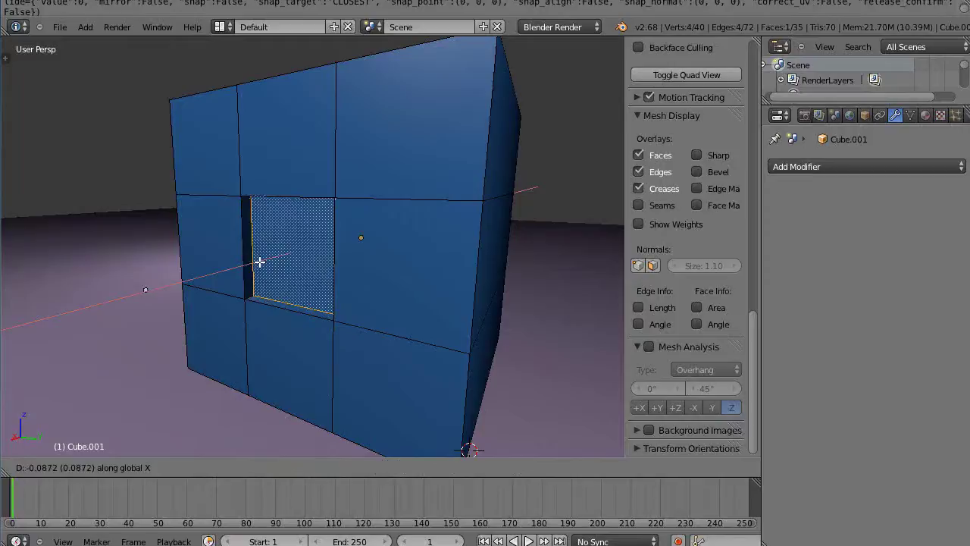
click(260, 262)
Examine the recess from outside and inside the cube, selecting its side and adjoining faces to check which way they face.
scroll(260, 275, up, 4)
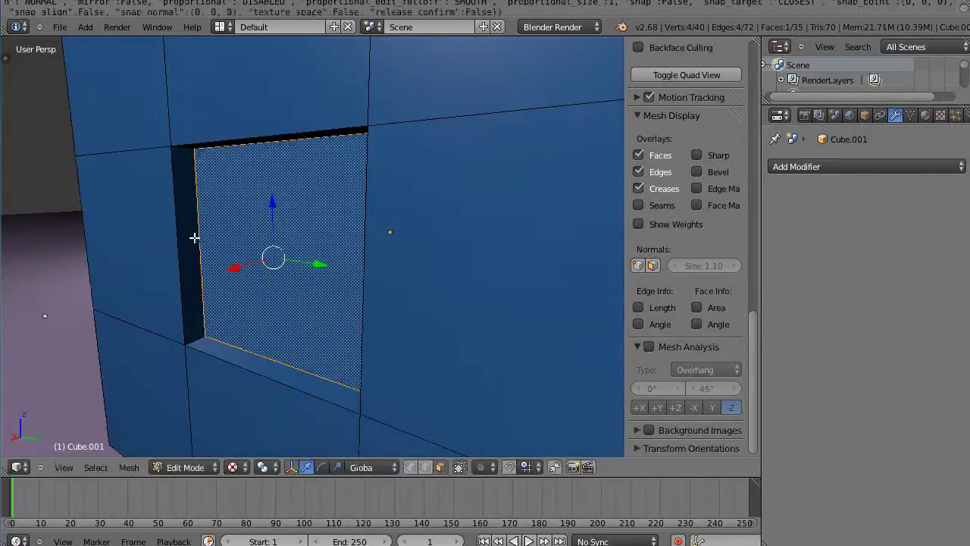
mouse_move(346, 366)
middle_down()
mouse_move(363, 357)
mouse_move(351, 364)
mouse_move(333, 208)
middle_up()
key(z)
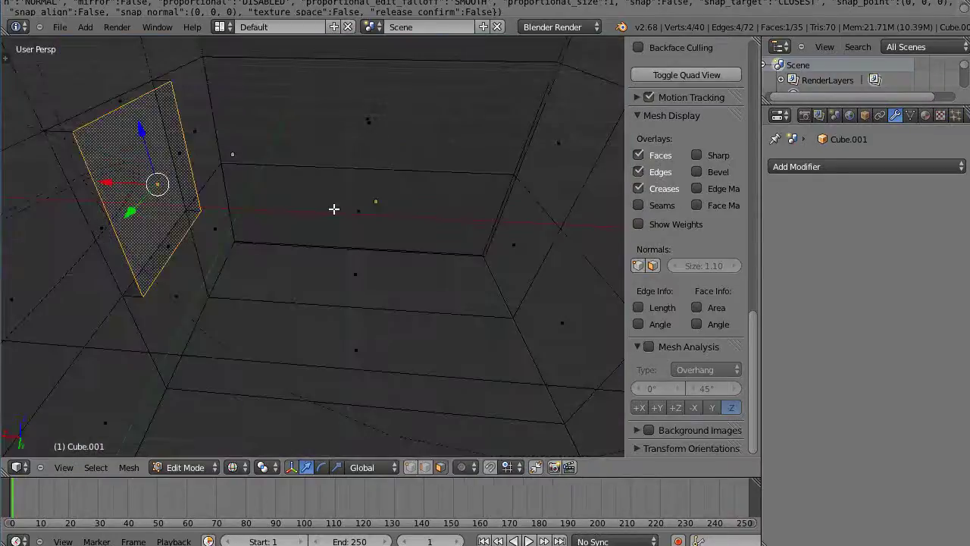
key(shift+z)
scroll(335, 208, up, 2)
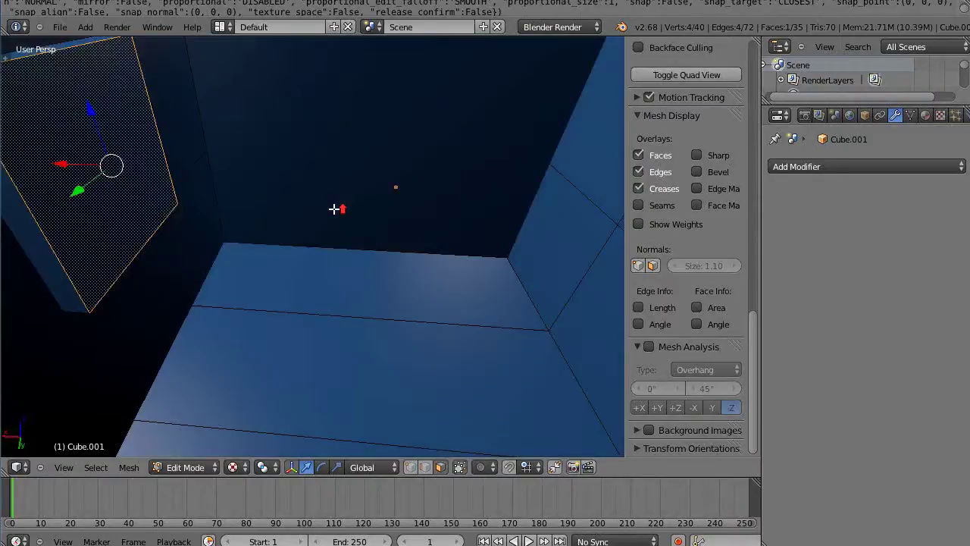
scroll(334, 209, down, 1)
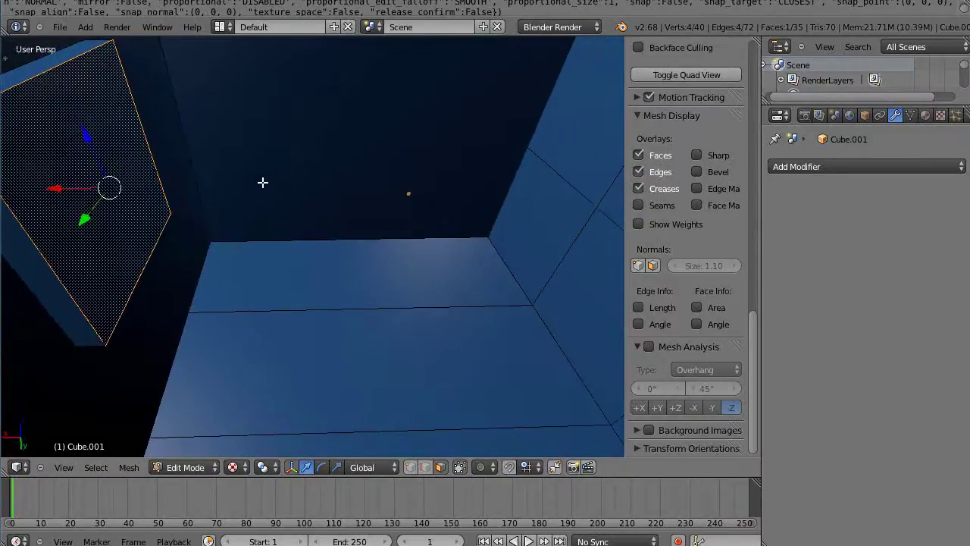
middle_drag(262, 182, 314, 180)
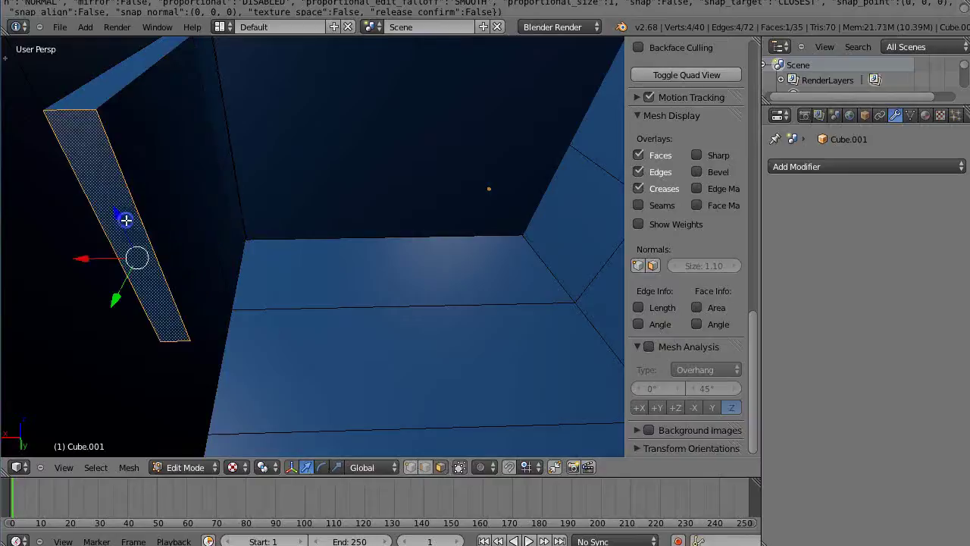
right_click(126, 217)
middle_drag(119, 185, 136, 182)
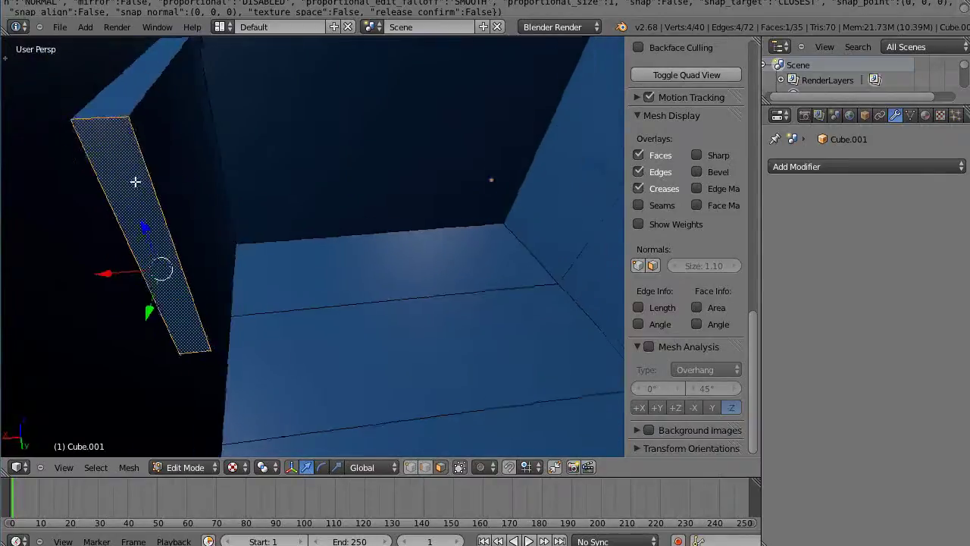
scroll(152, 179, up, 4)
scroll(173, 179, down, 5)
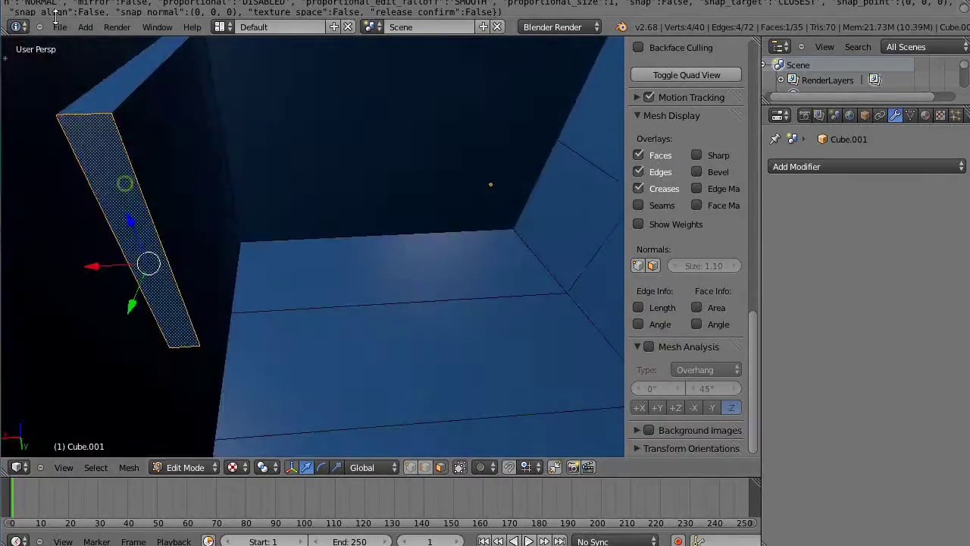
shift+right_click(123, 76)
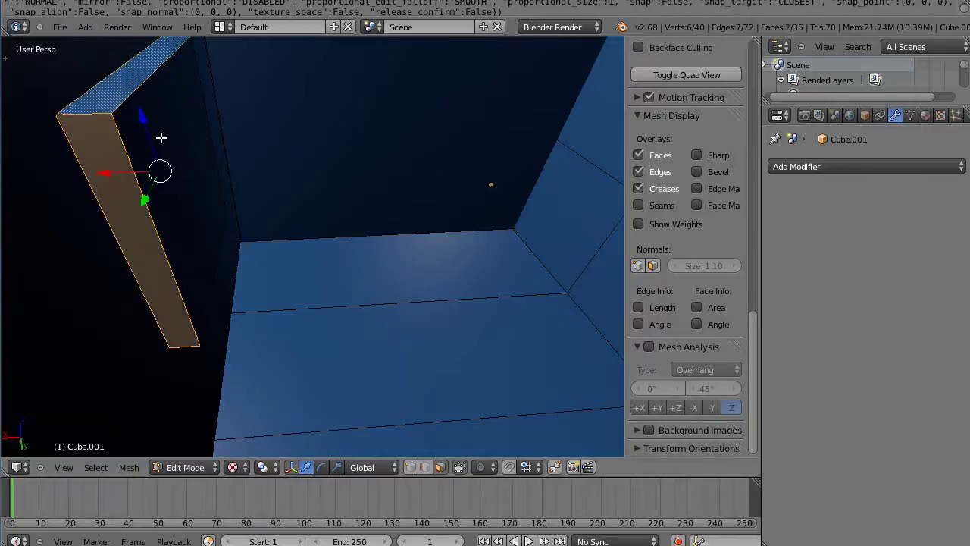
scroll(166, 156, down, 6)
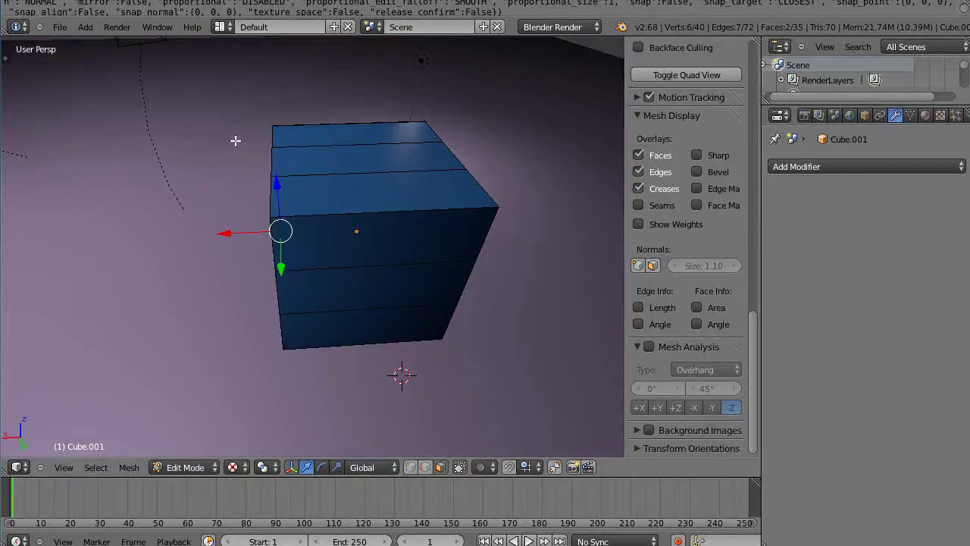
Leave Edit Mode, view the recessed cube from outside, and delete it.
middle_drag(235, 140, 288, 175)
key(Tab)
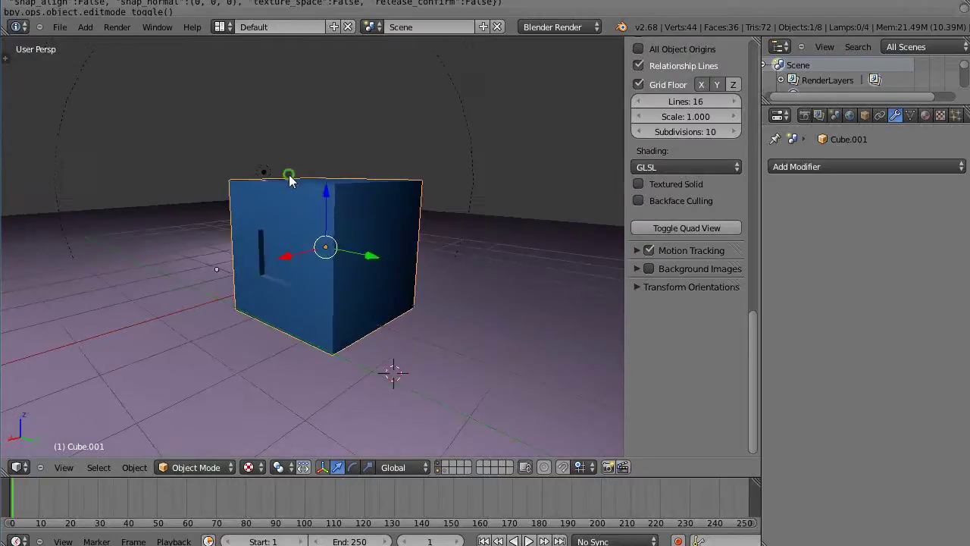
scroll(289, 174, up, 3)
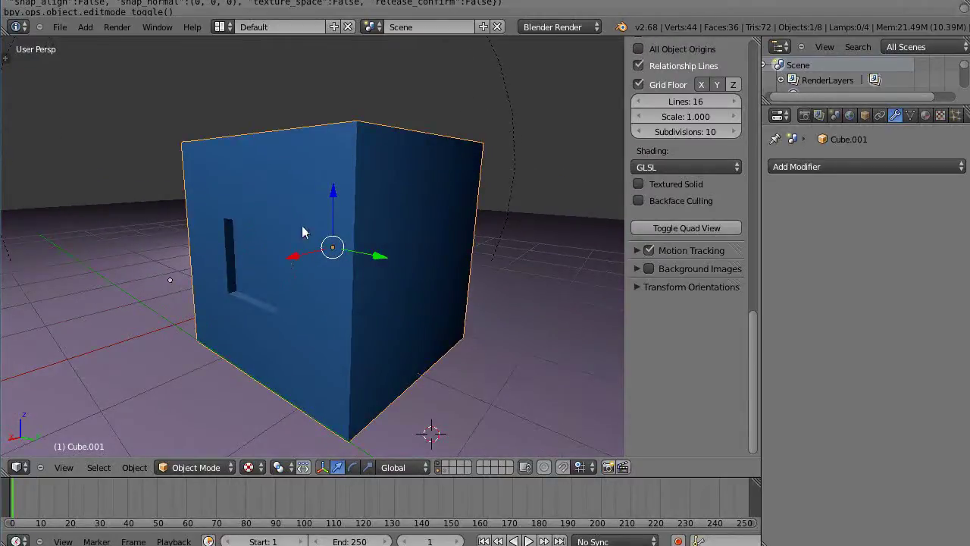
key(x)
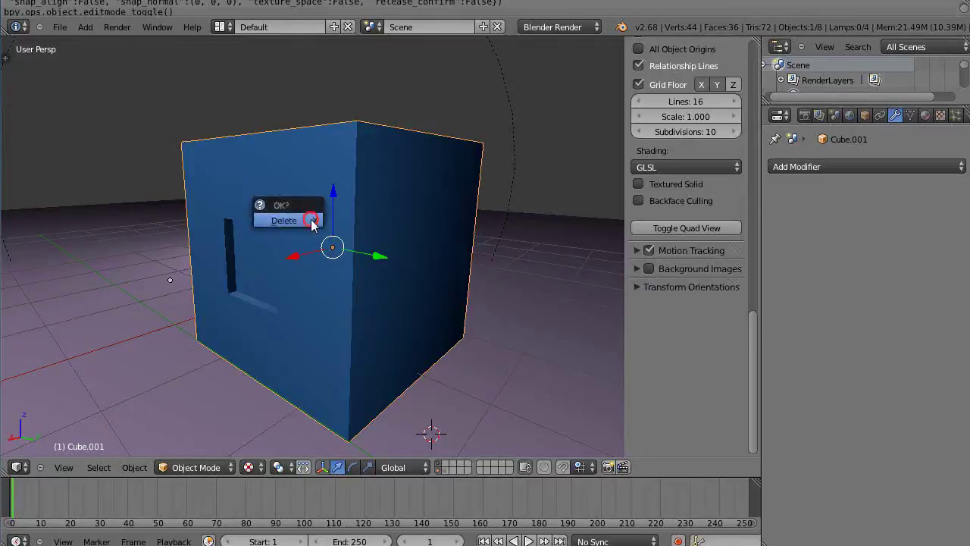
click(312, 219)
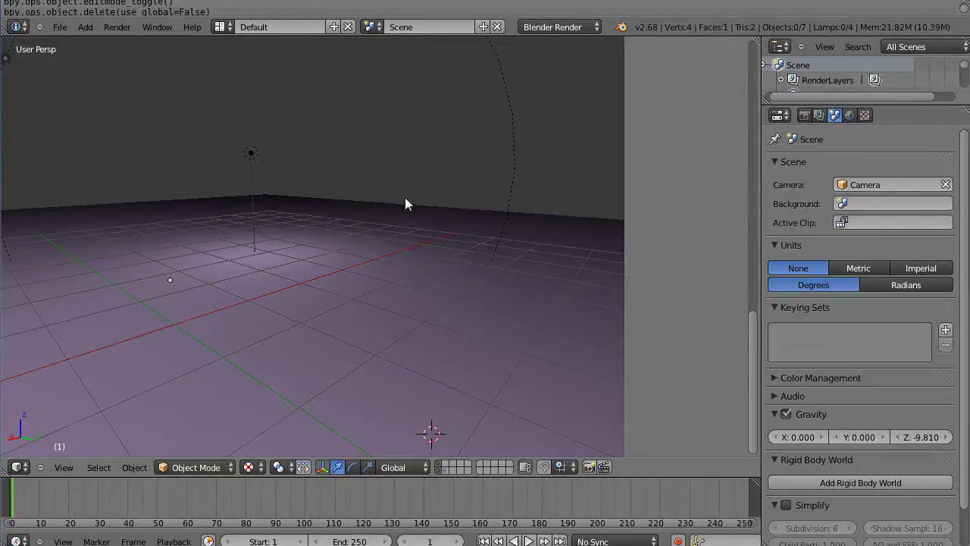
Hide the viewport properties sidebar and add a torus mesh at the 3D cursor.
key(n)
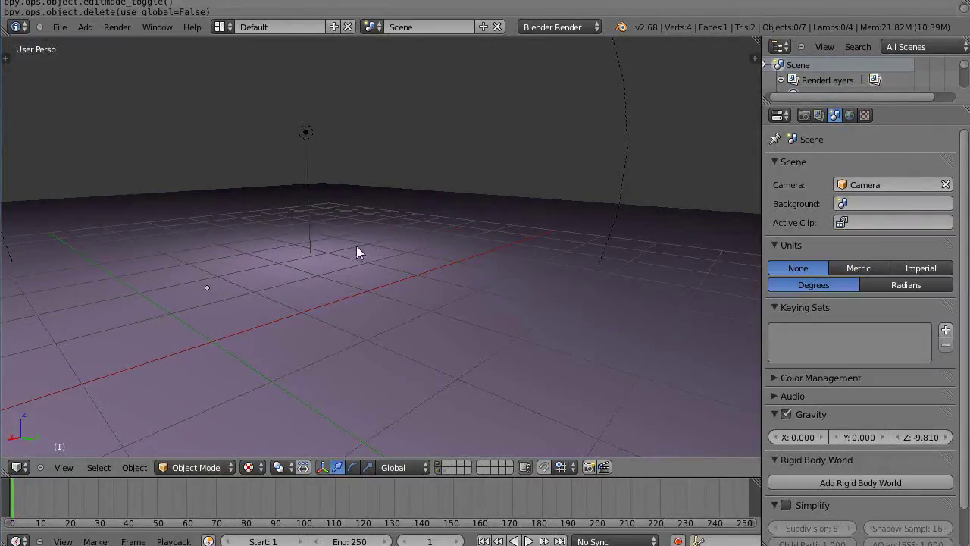
middle_drag(363, 288, 177, 304)
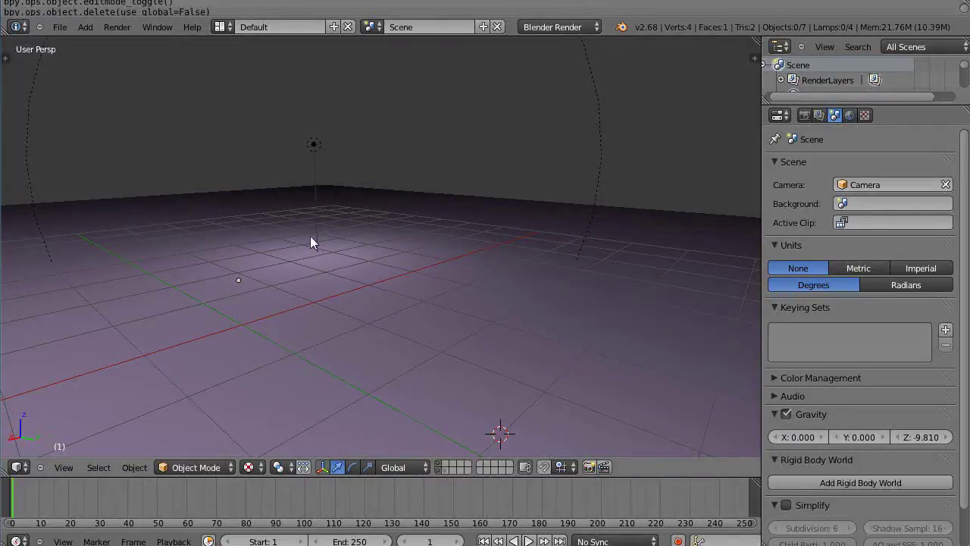
key(shift+a)
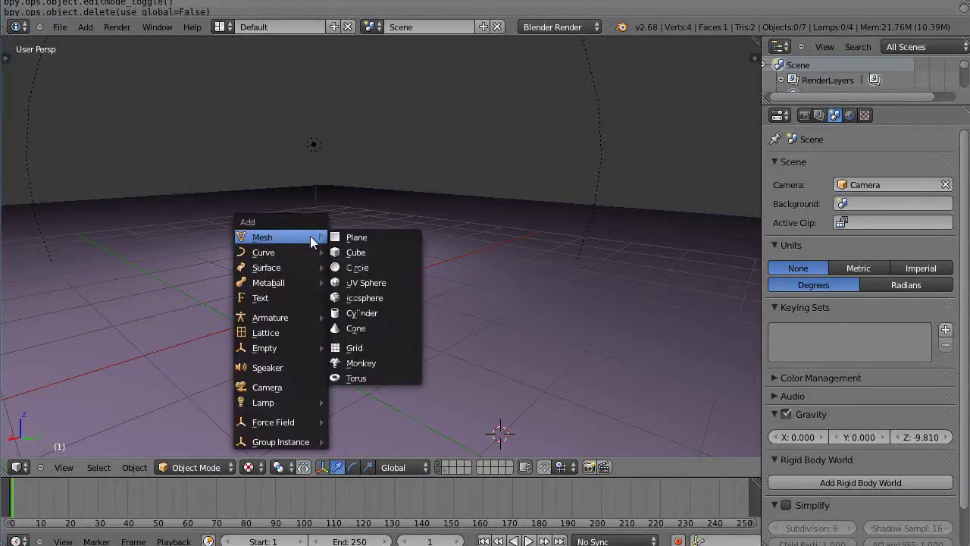
click(359, 377)
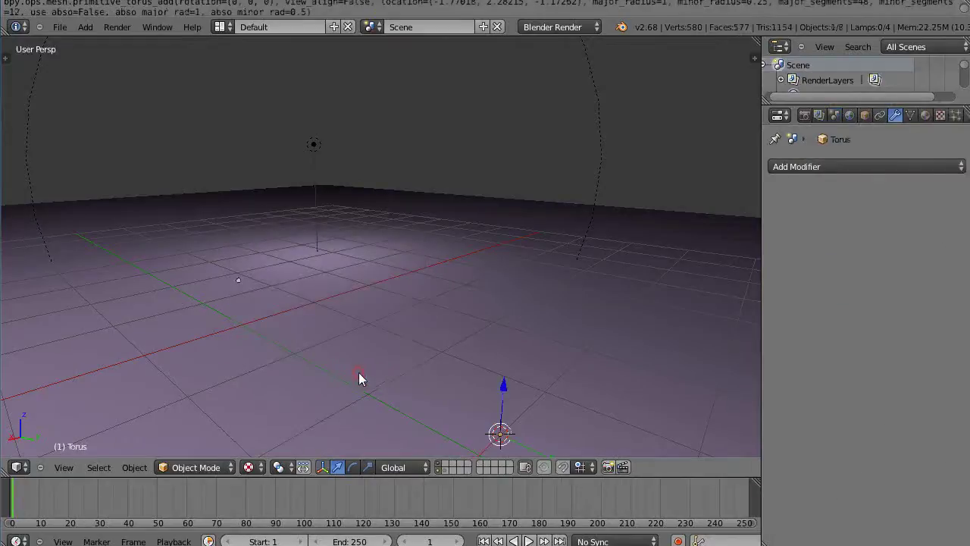
Show the torus creation settings and set its major segments to 4.
key(t)
scroll(73, 306, down, 2)
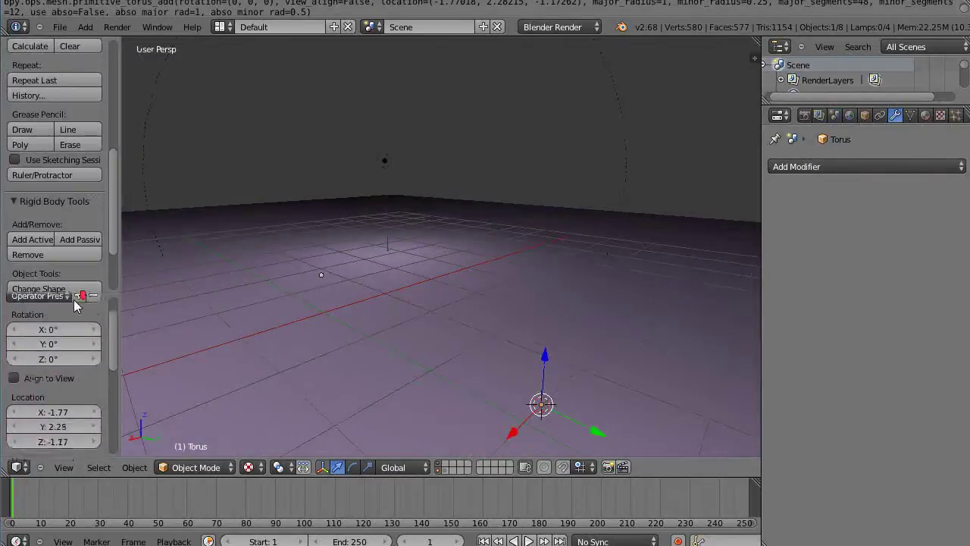
scroll(73, 306, down, 4)
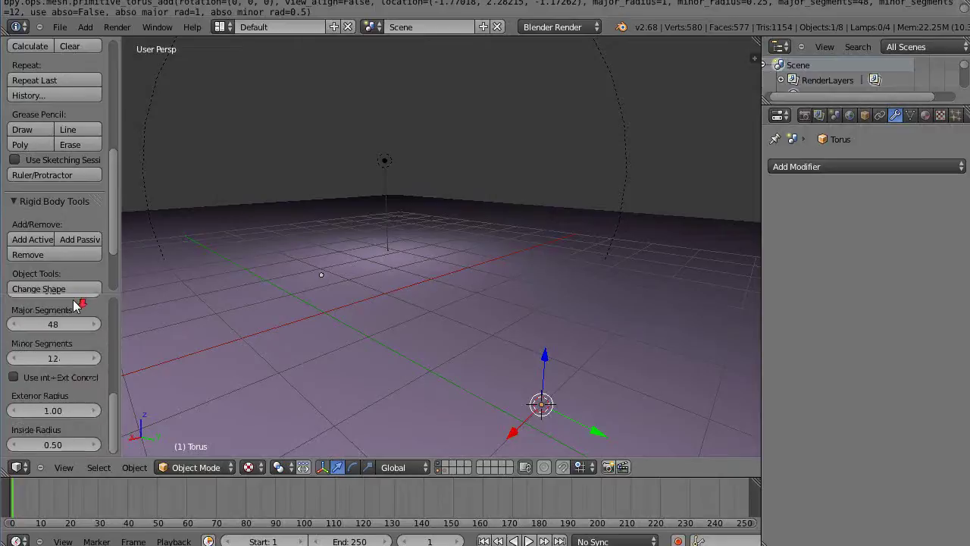
scroll(74, 305, up, 3)
scroll(74, 303, up, 3)
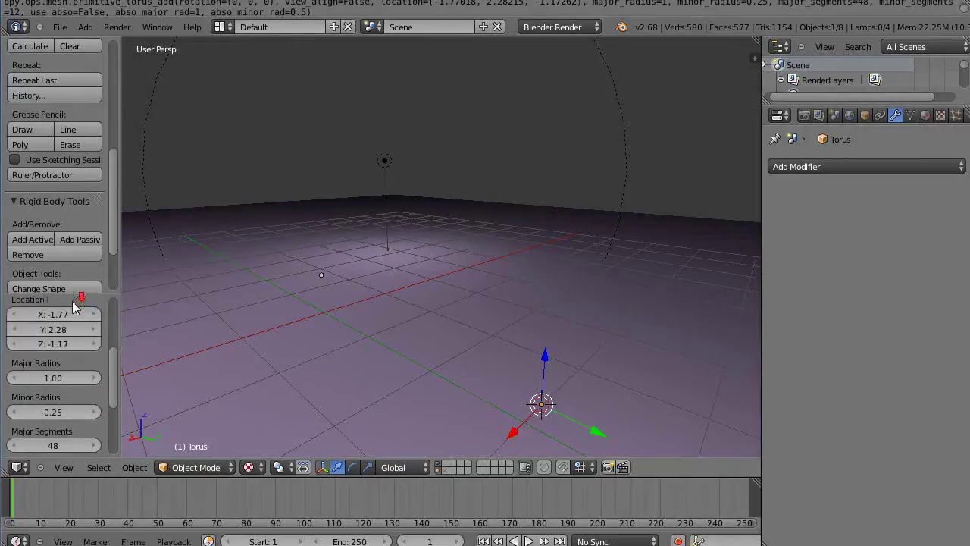
scroll(72, 303, down, 3)
scroll(72, 301, down, 2)
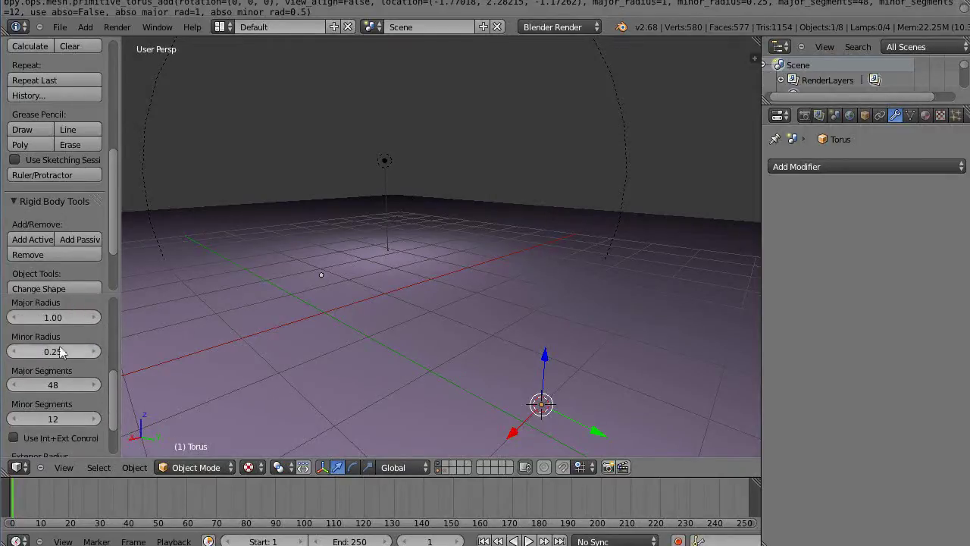
click(63, 387)
text(4)
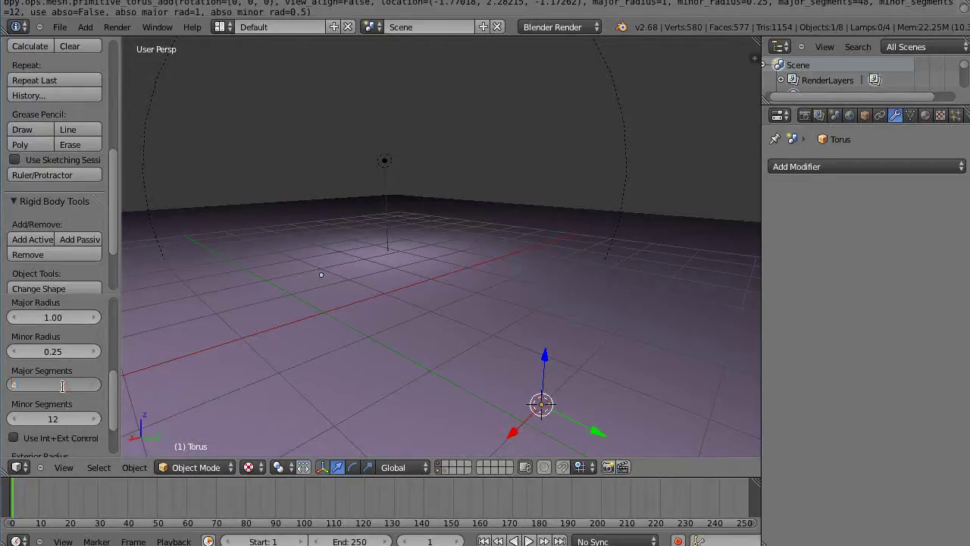
key(Return)
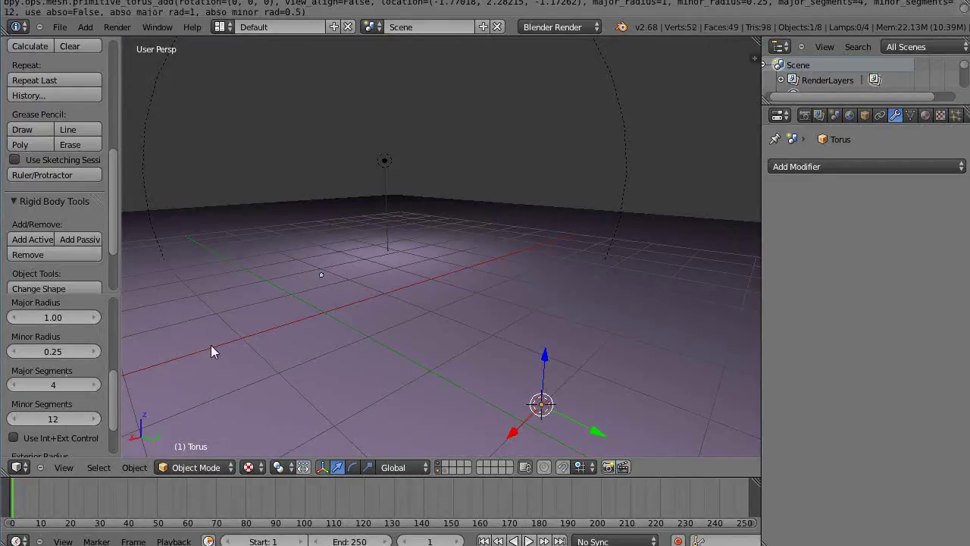
Set the torus's minor segments to 5.
scroll(280, 338, down, 4)
scroll(316, 346, up, 2)
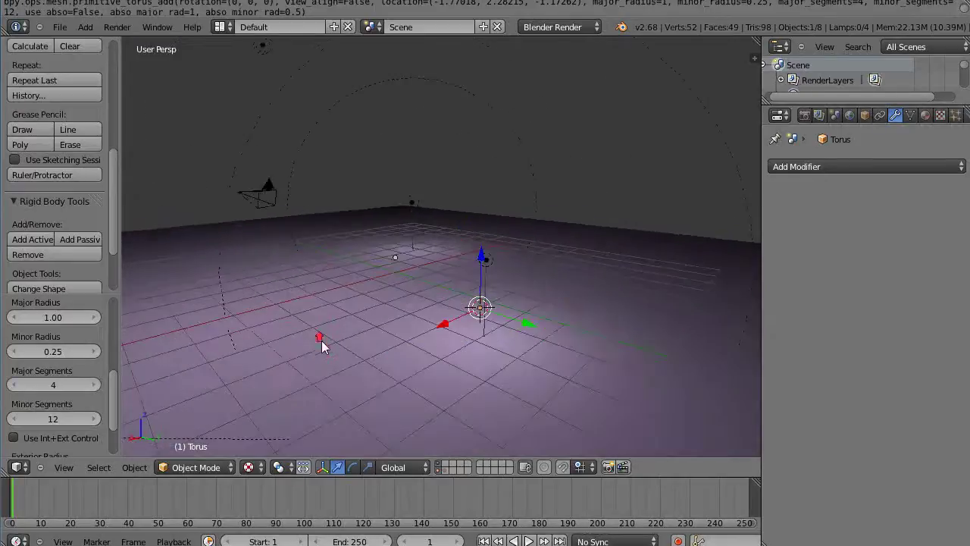
click(60, 416)
text(5)
key(Return)
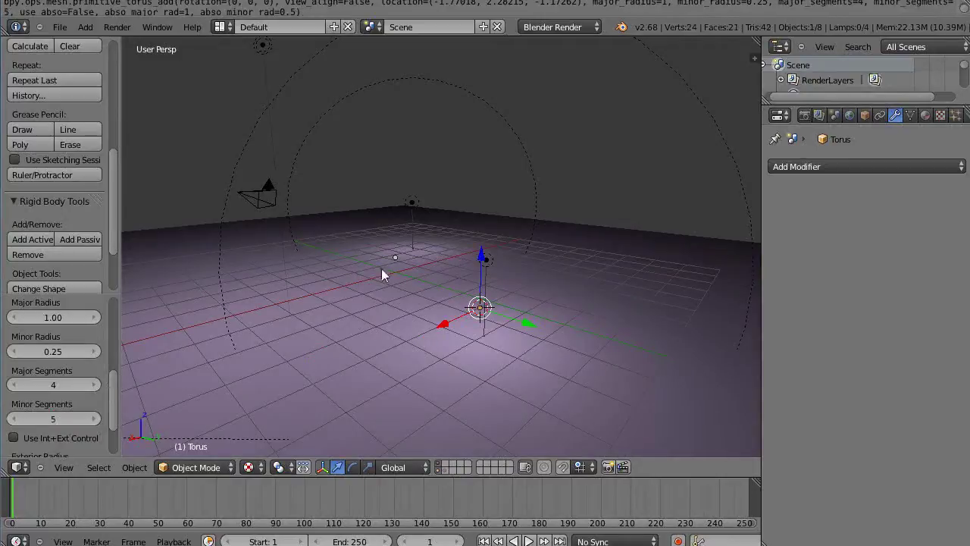
Raise the torus about 2.39 units along the Z axis, above the ground plane.
drag(482, 257, 480, 186)
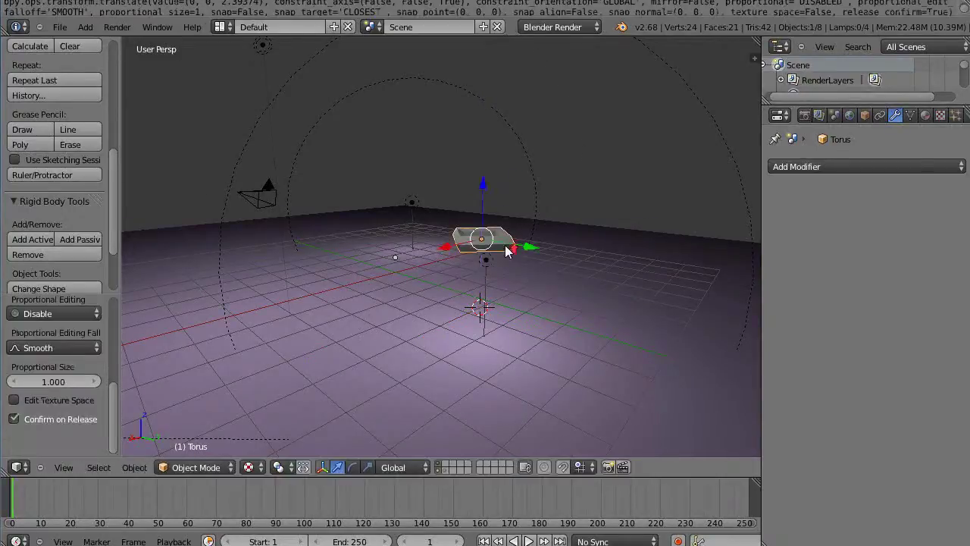
middle_drag(508, 252, 522, 246)
scroll(465, 275, up, 3)
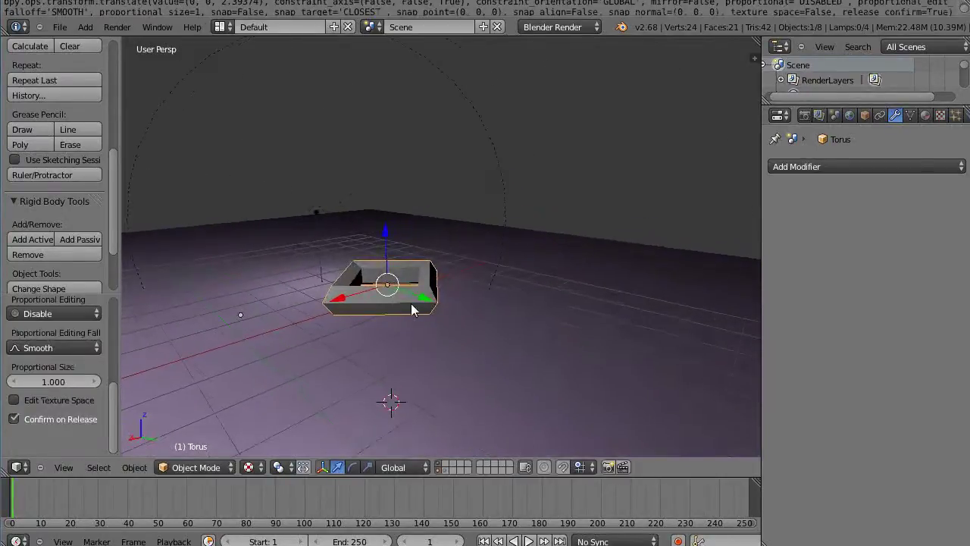
Examine the low-poly torus from several angles, including its inner faces and its outer sides.
middle_drag(411, 309, 469, 327)
scroll(402, 336, up, 3)
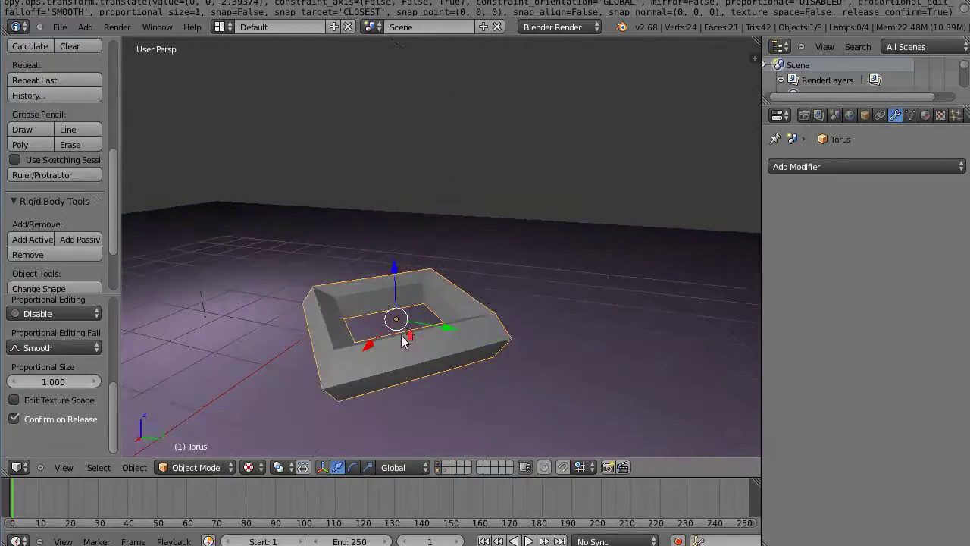
middle_drag(402, 336, 359, 376)
scroll(423, 334, down, 2)
scroll(418, 336, up, 2)
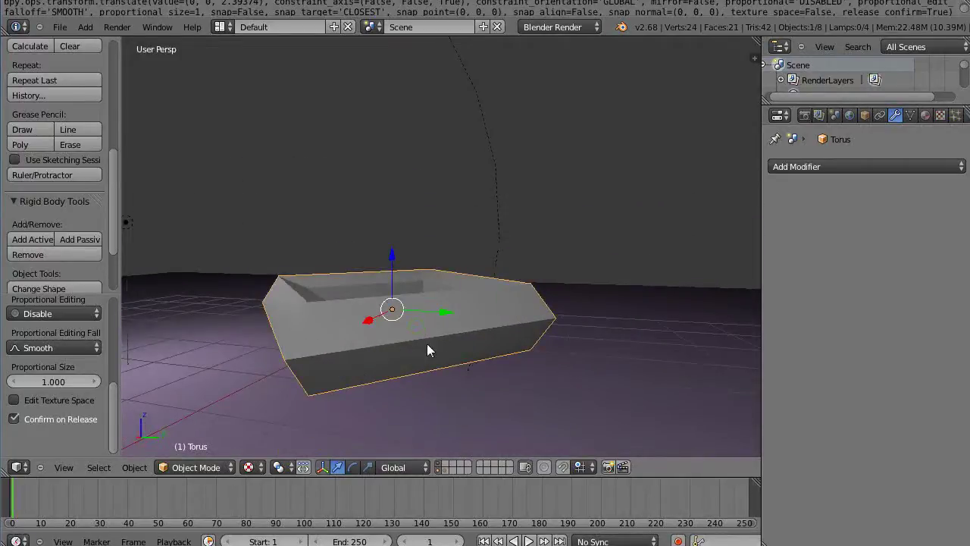
middle_drag(427, 343, 367, 329)
scroll(444, 353, up, 3)
scroll(445, 355, down, 3)
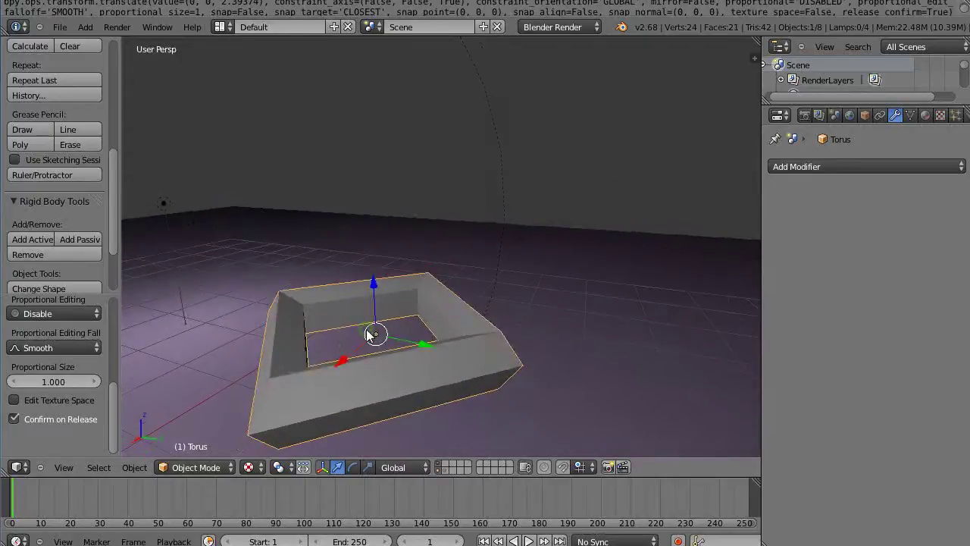
scroll(366, 335, down, 2)
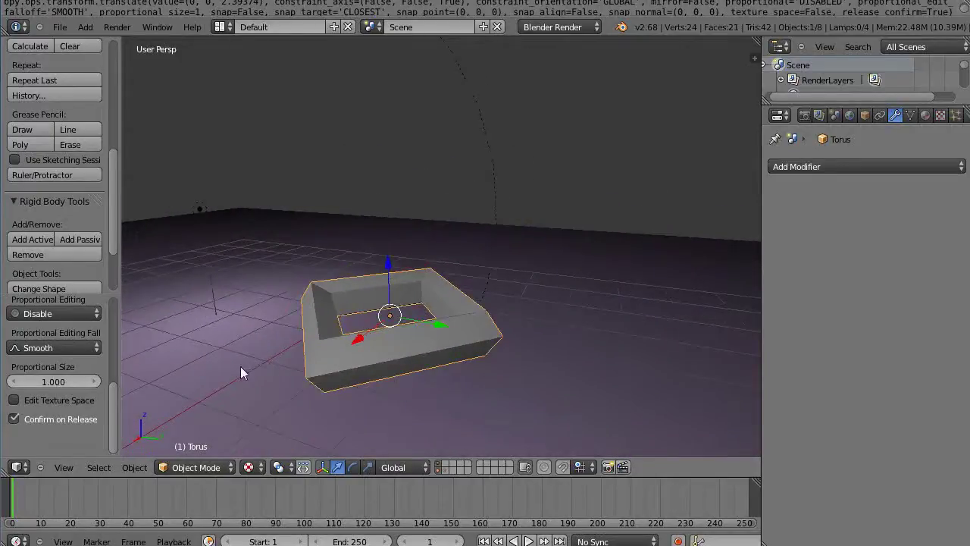
Hide the tool shelf and add an Array modifier to the torus.
middle_drag(240, 368, 375, 331)
key(t)
click(837, 166)
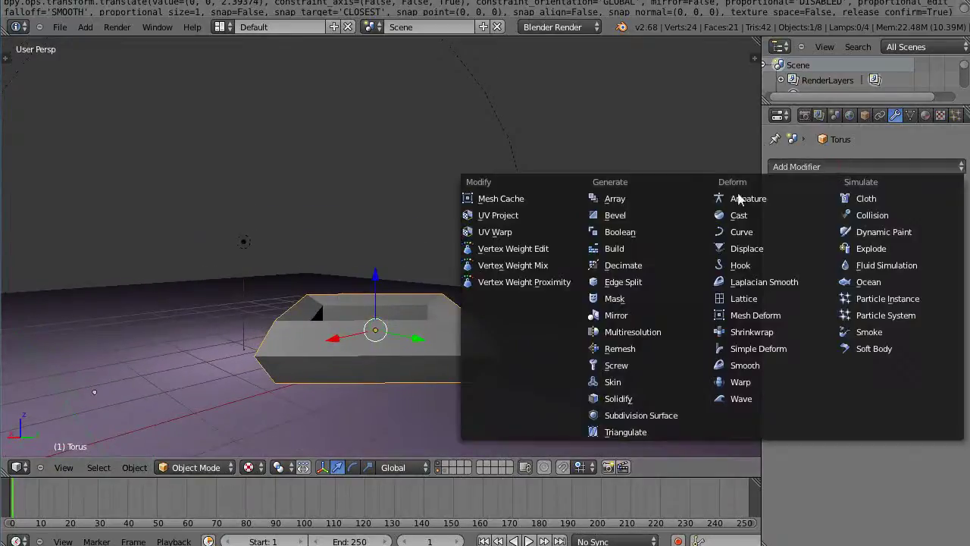
click(637, 202)
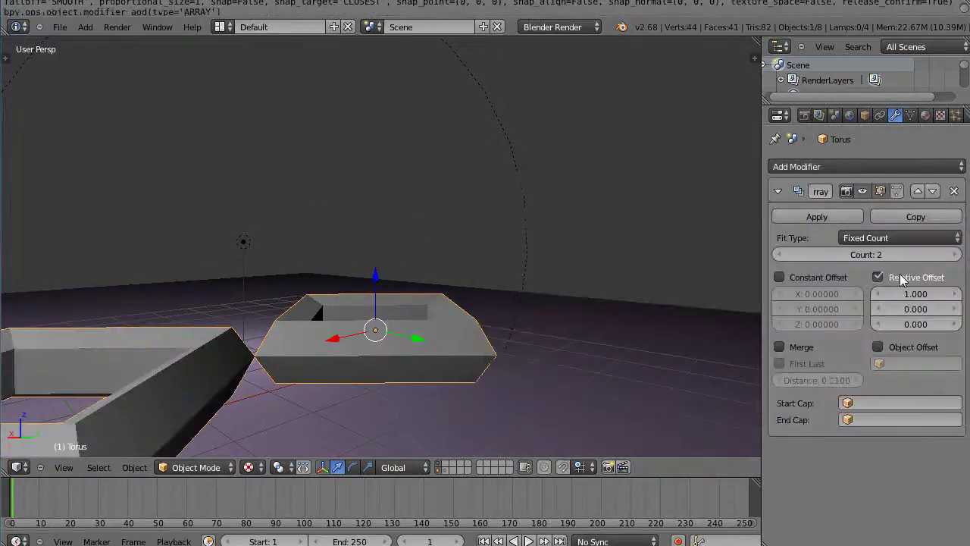
Set the array's relative offset to 0 in X and 1 in Z to stack the copies vertically.
click(912, 294)
text(0)
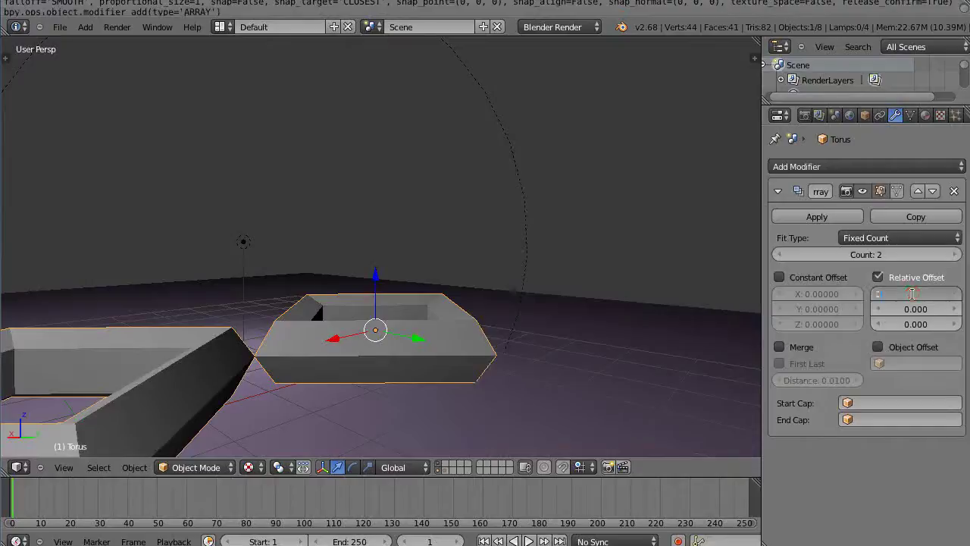
key(Return)
click(917, 324)
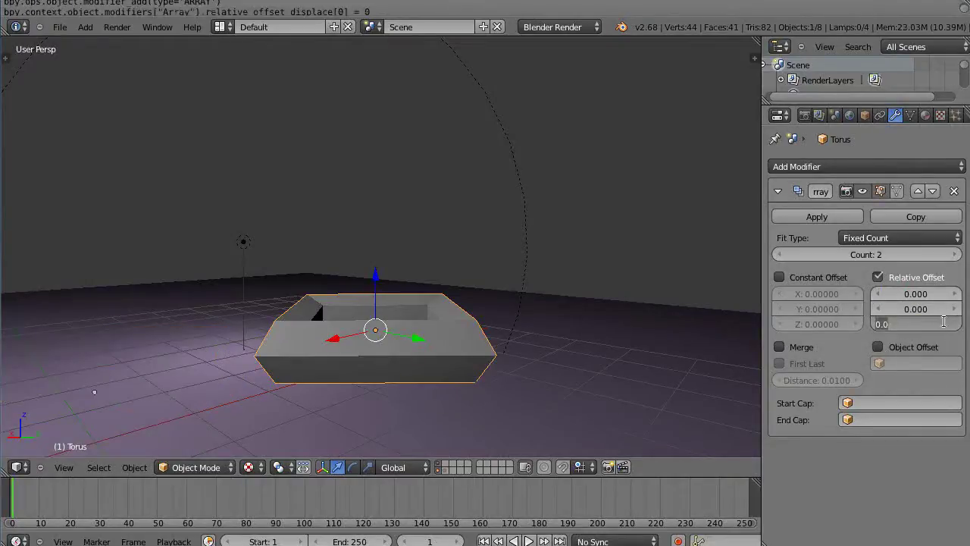
text(1)
key(Return)
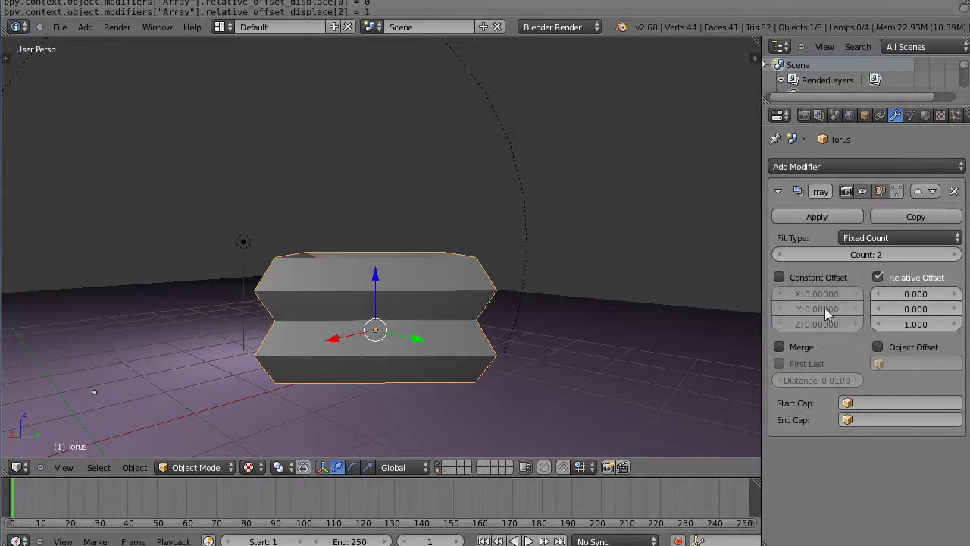
Increase the array count to 8 to build a tall torus tower.
scroll(530, 262, down, 3)
middle_drag(529, 279, 574, 275)
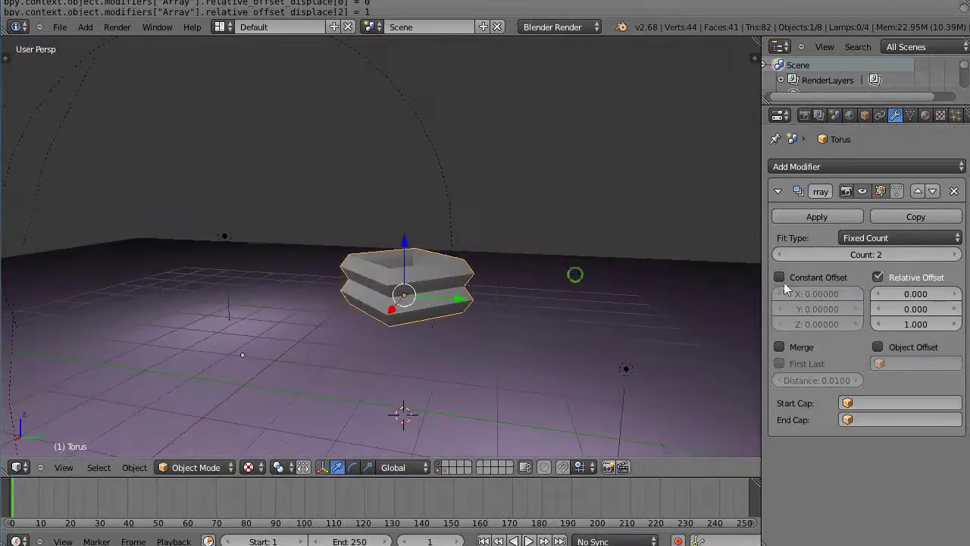
click(955, 255)
click(955, 255)
click(954, 255)
click(954, 255)
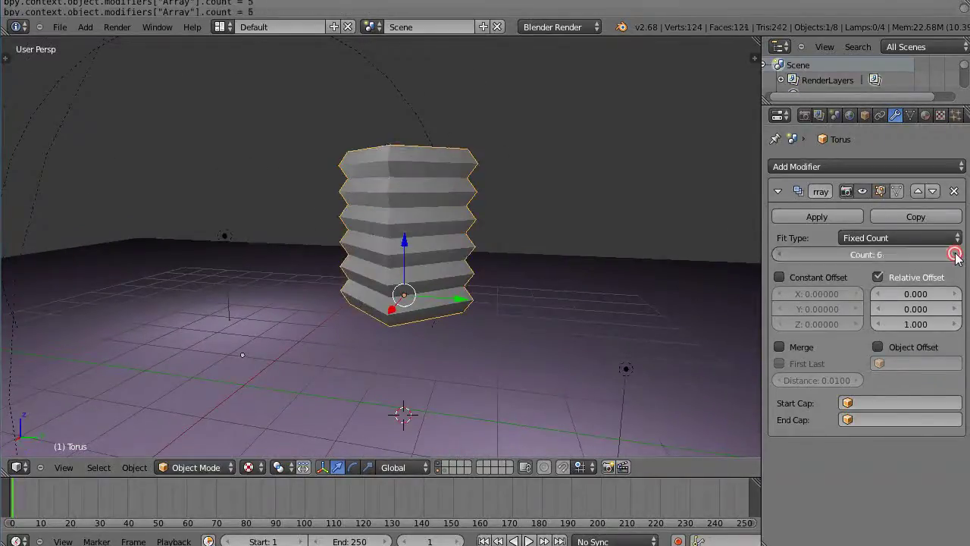
click(955, 254)
click(954, 255)
Inspect the tower's open top and inner faces, temporarily hiding the viewport grid, outlines and manipulator.
middle_drag(483, 271, 435, 352)
scroll(470, 348, up, 4)
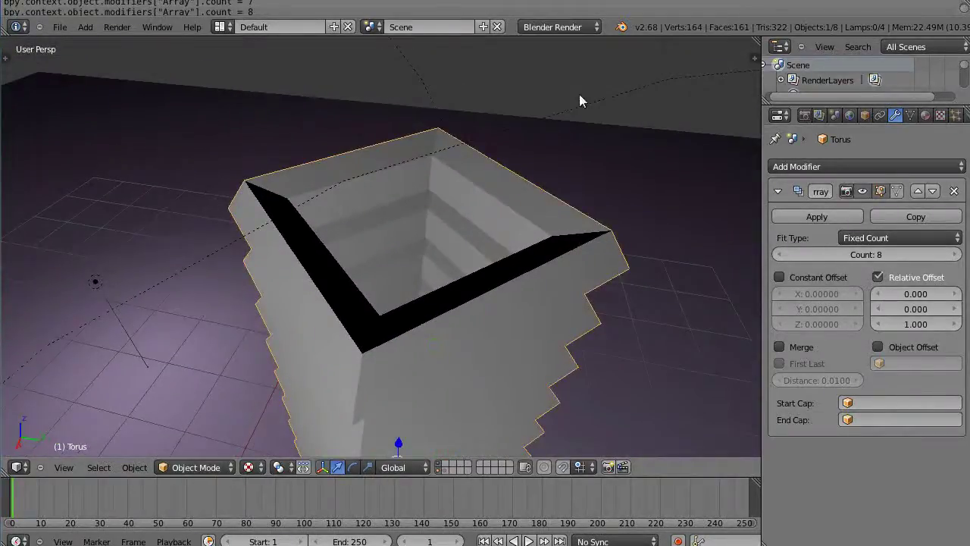
key(shift+alt+z)
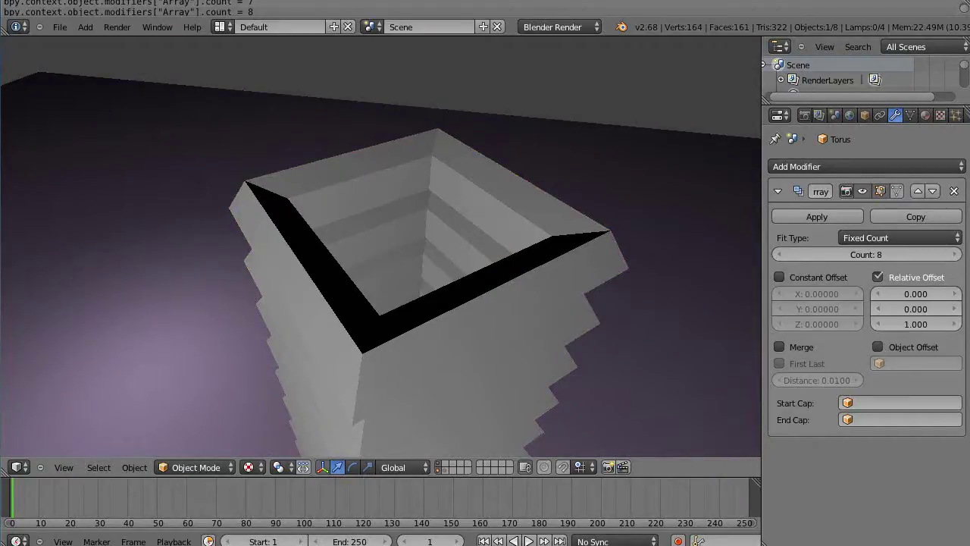
scroll(476, 238, down, 6)
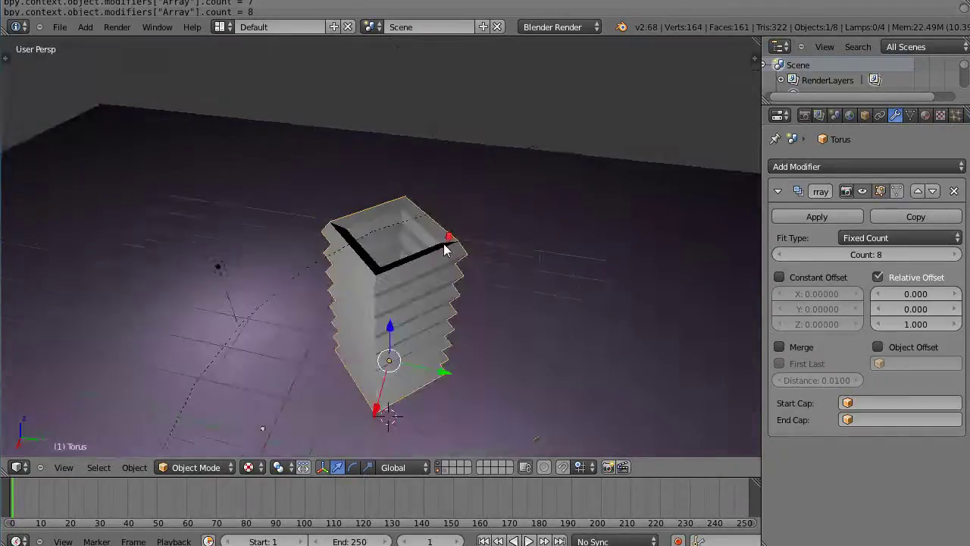
mouse_move(464, 227)
middle_down()
mouse_move(296, 236)
mouse_move(470, 236)
middle_up()
key(shift+z)
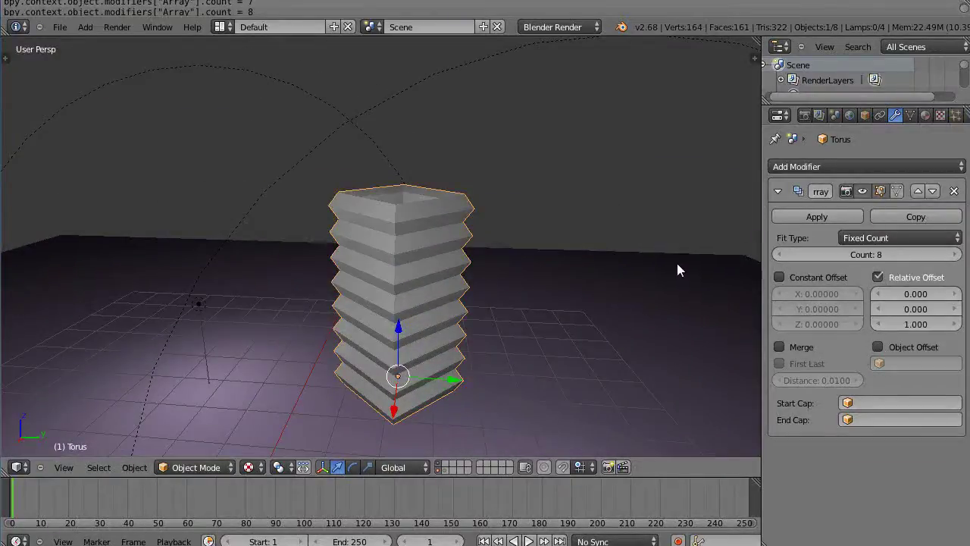